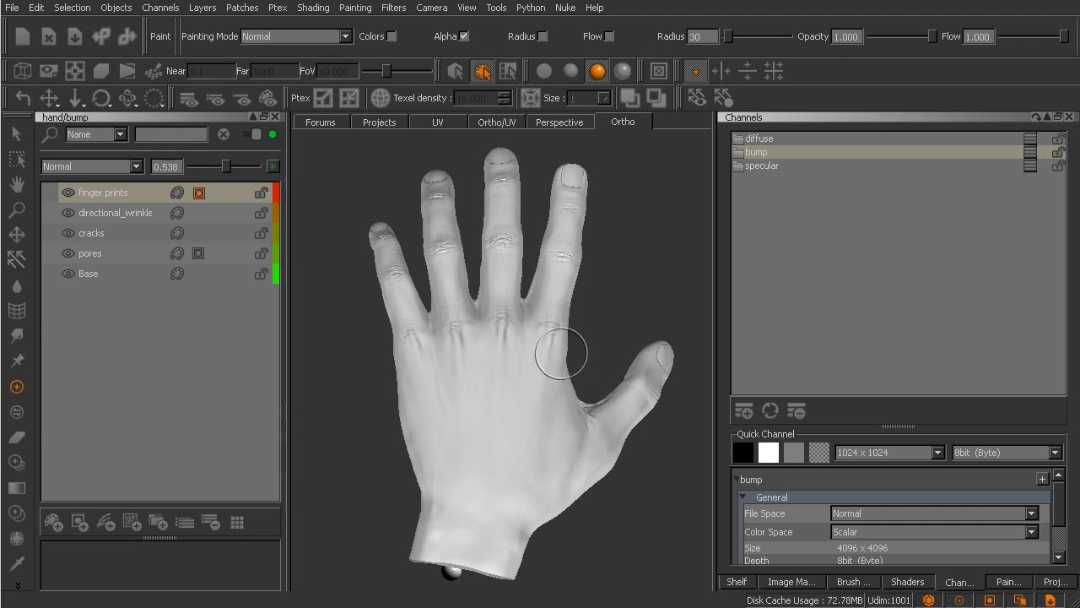
Examine the sculpted bump detail on the back, side and palm of the hand model.
alt+drag(561, 353, 585, 425)
alt+right_drag(569, 393, 592, 398)
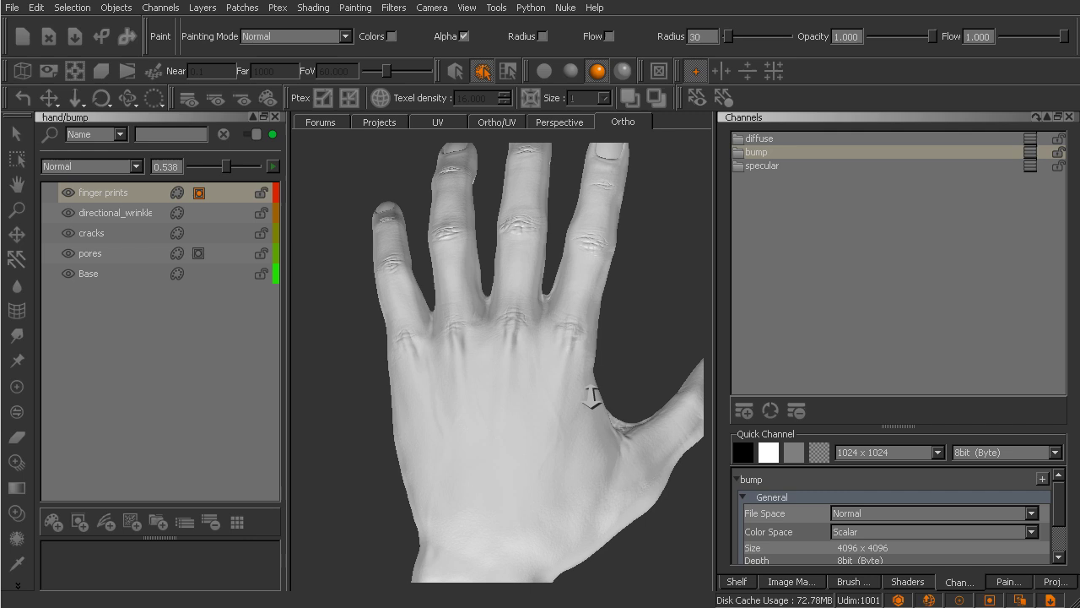
mouse_move(603, 398)
alt+mouse_down()
mouse_move(574, 410)
mouse_move(588, 420)
mouse_move(544, 422)
alt+mouse_up()
key(p)
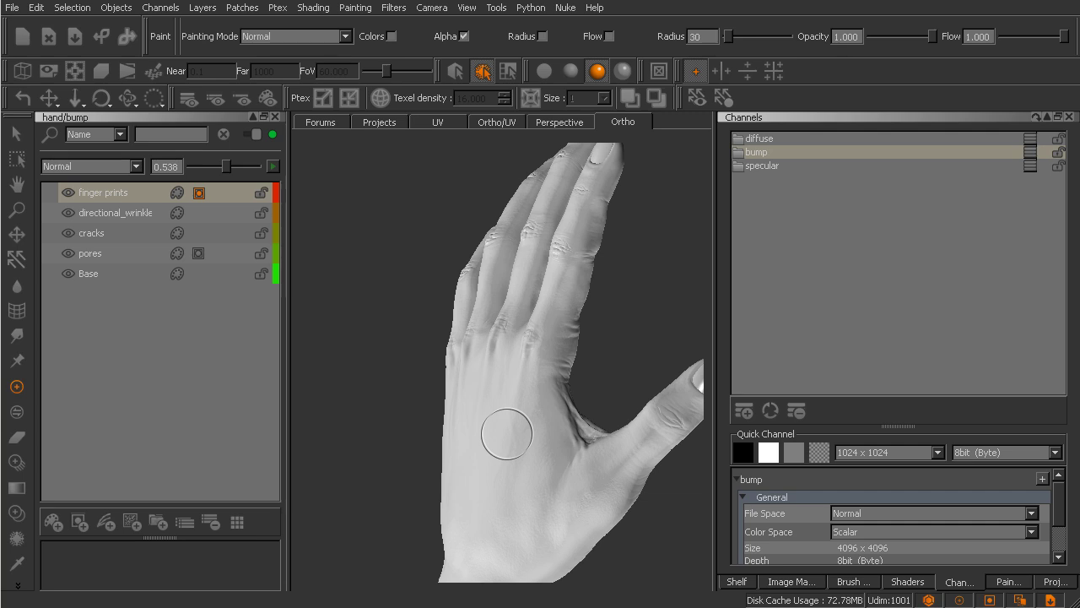
mouse_move(594, 393)
alt+mouse_down()
mouse_move(562, 442)
mouse_move(478, 427)
alt+mouse_up()
alt+middle_drag(531, 444, 514, 426)
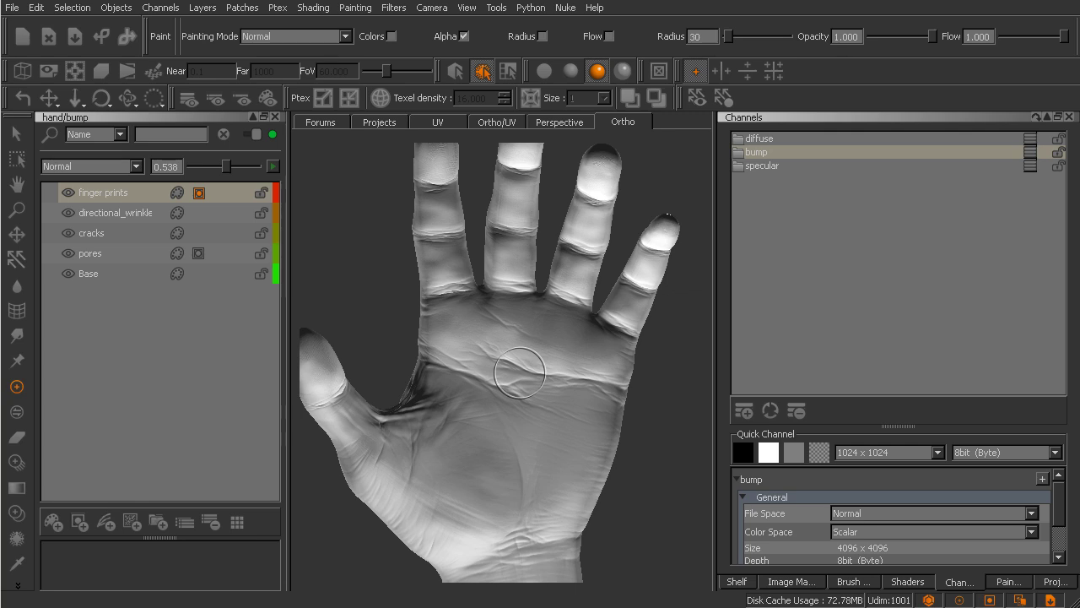
Open the diffuse channel's layer stack and dock it together with the bump channel's layer stack.
click(886, 139)
click(1030, 140)
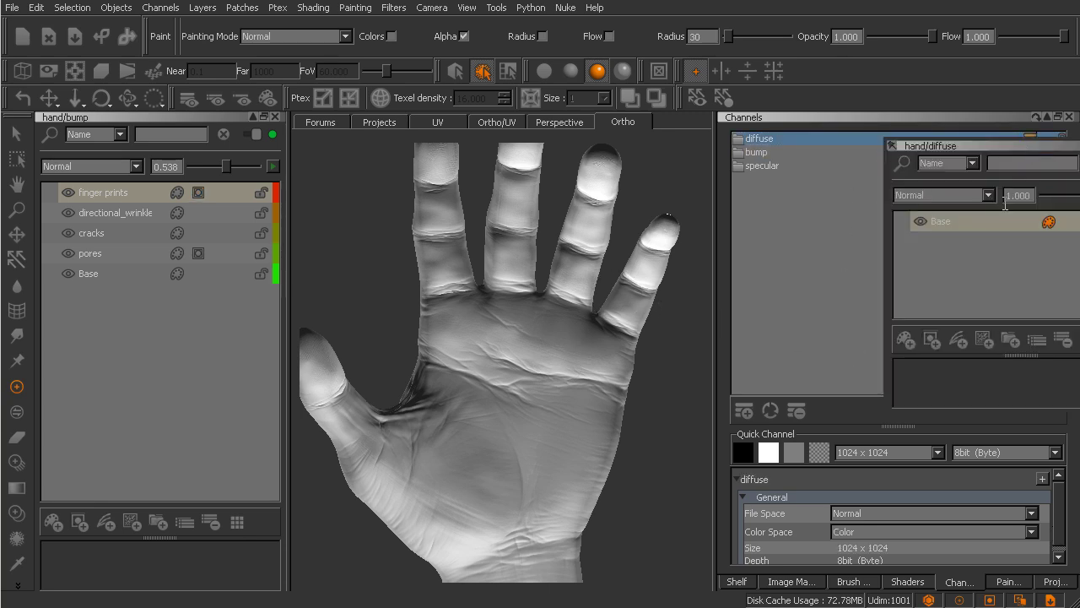
mouse_move(988, 148)
mouse_down()
mouse_move(736, 222)
mouse_move(242, 253)
mouse_move(131, 217)
mouse_up()
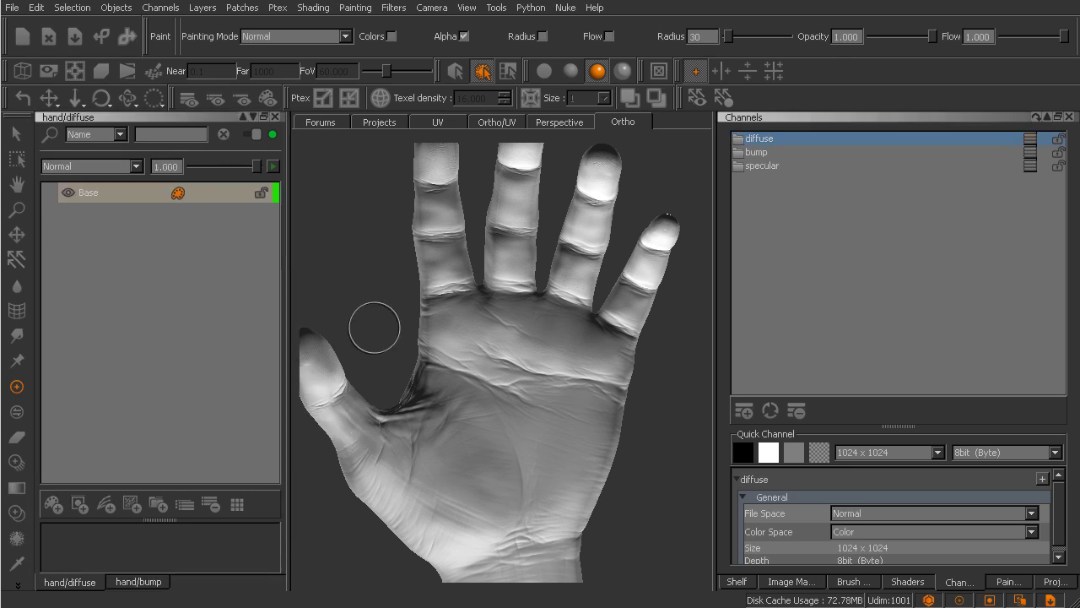
Add two layer groups above the diffuse channel's Base layer and rename the lower group subdermal.
mouse_move(482, 364)
middle_down()
mouse_move(524, 406)
mouse_move(506, 412)
middle_up()
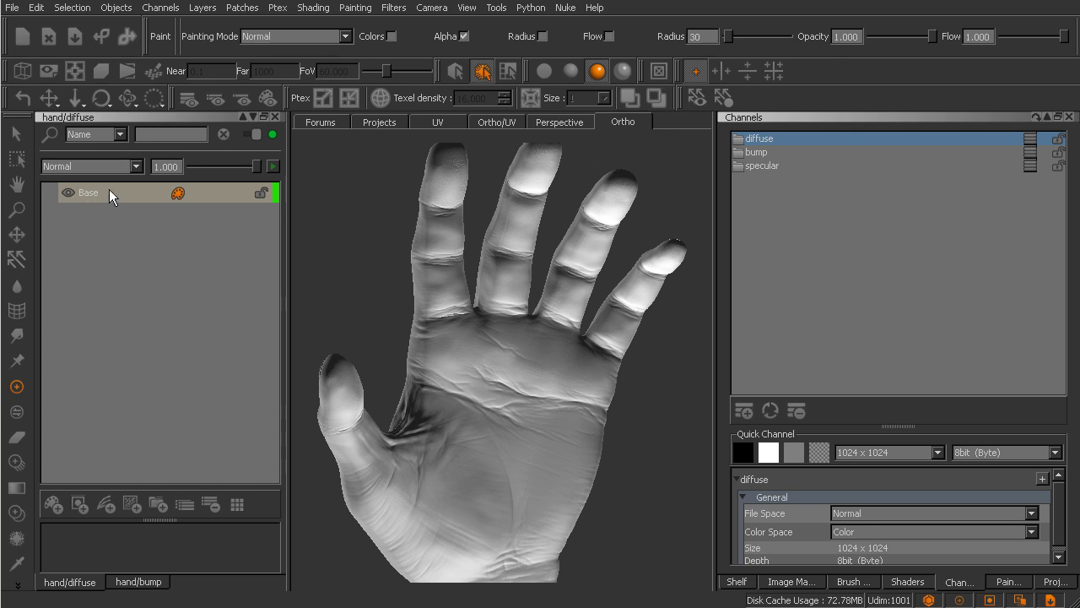
click(159, 504)
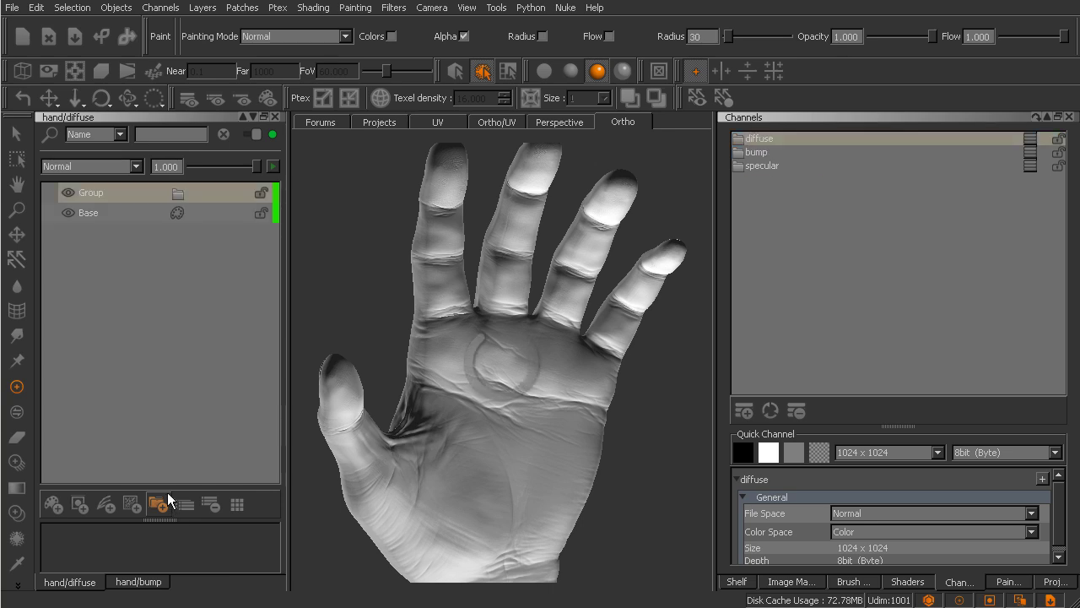
click(159, 504)
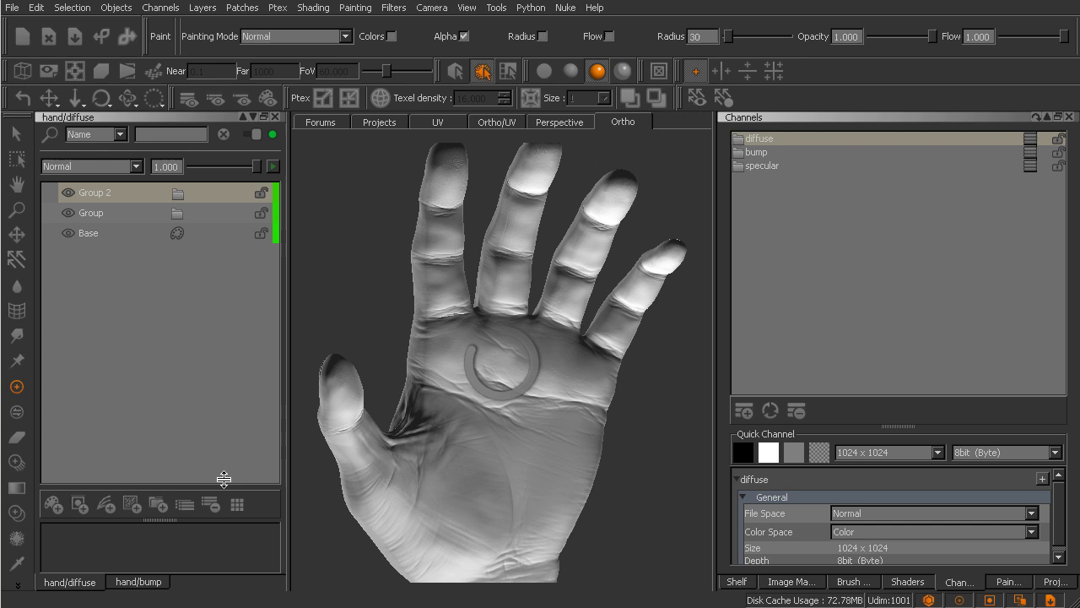
double_click(93, 212)
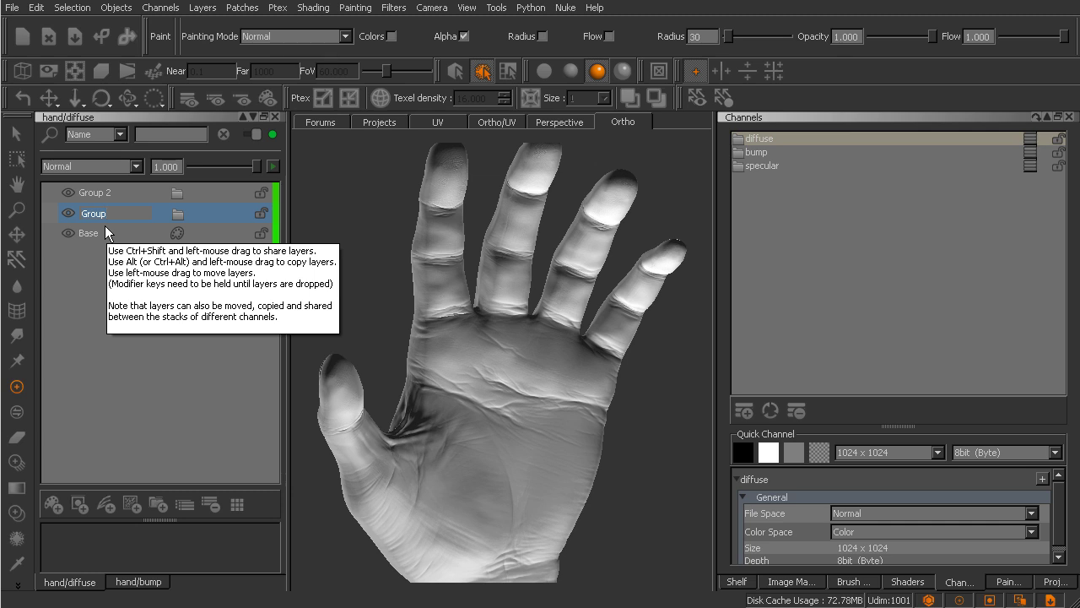
text(subdermal)
key(Return)
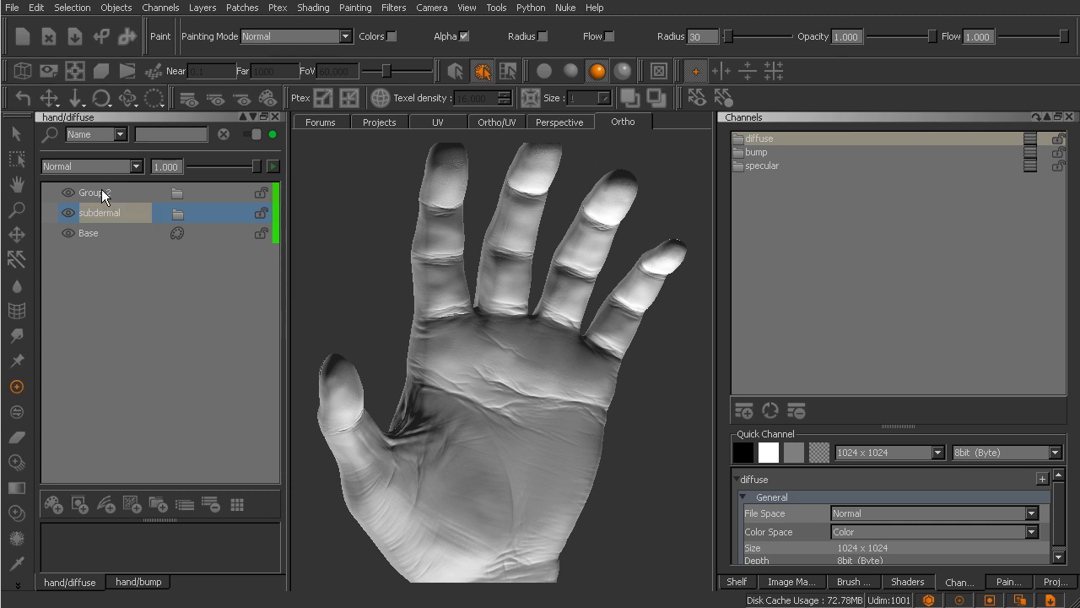
Rename the upper layer group epidermal.
click(102, 191)
double_click(101, 198)
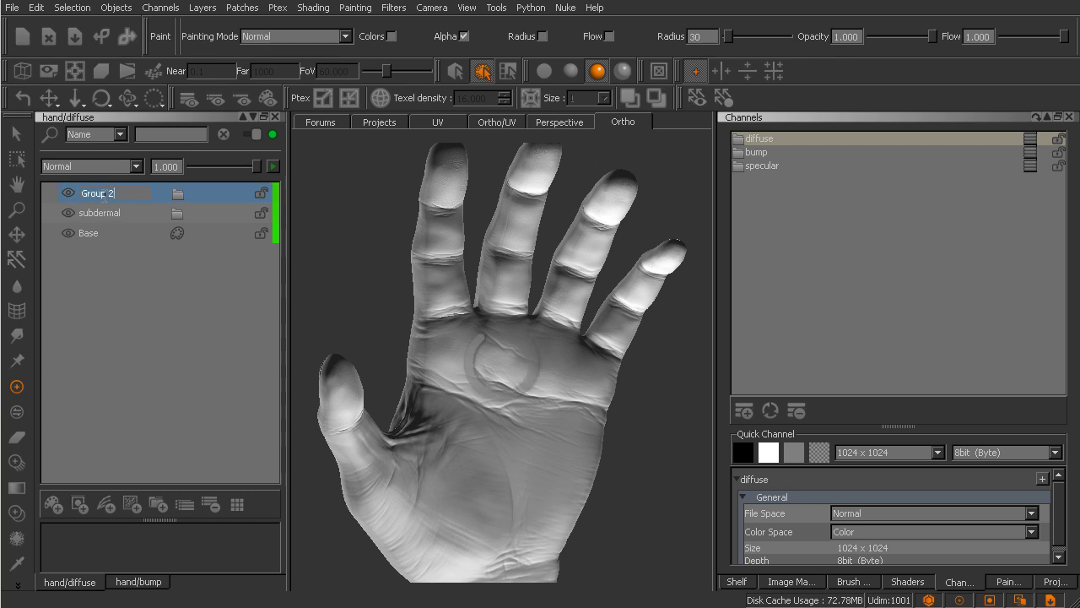
text(epidermal)
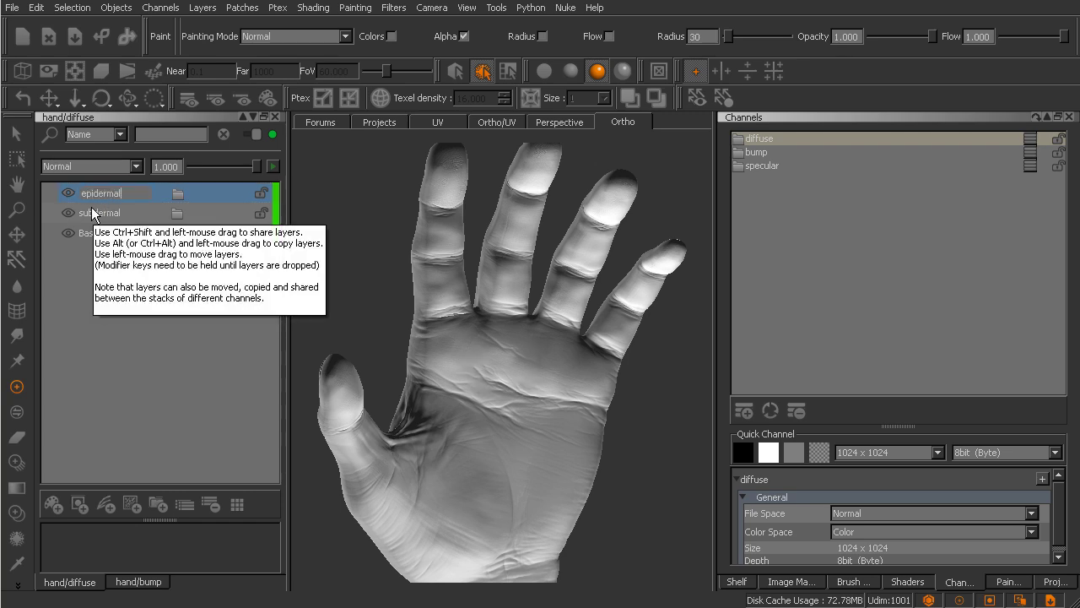
key(Return)
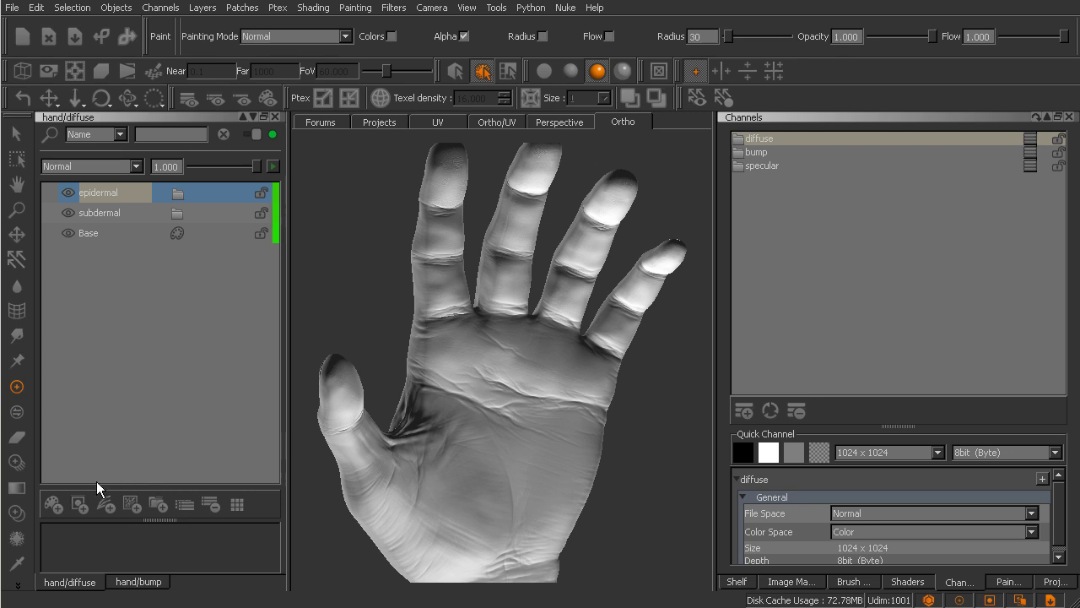
Add a paint layer, move it into the subdermal group and rename it base.
click(55, 504)
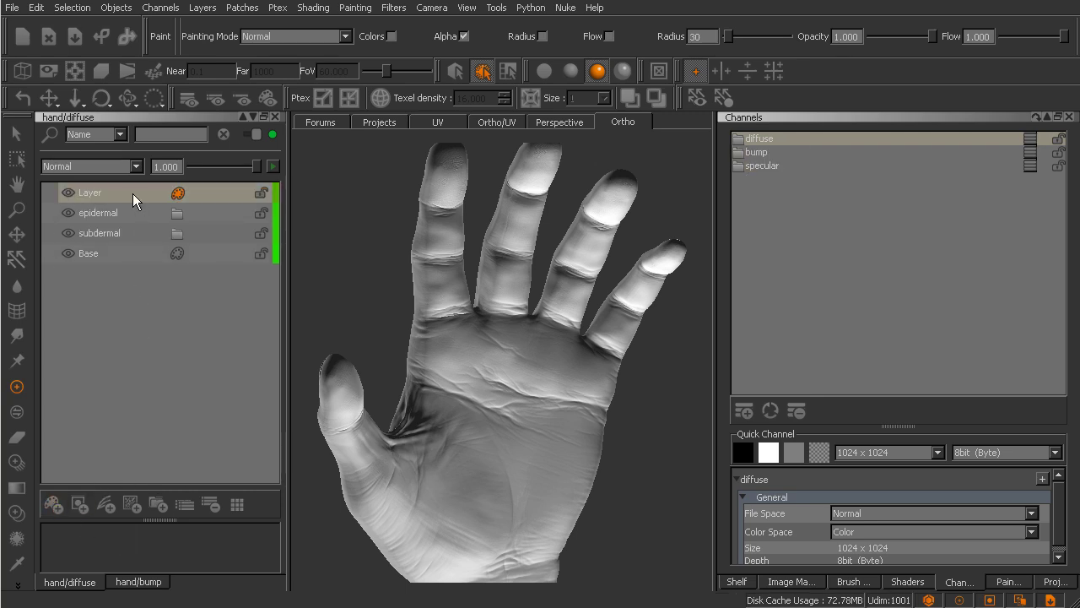
mouse_move(125, 191)
mouse_down()
mouse_move(141, 200)
mouse_move(135, 237)
mouse_up()
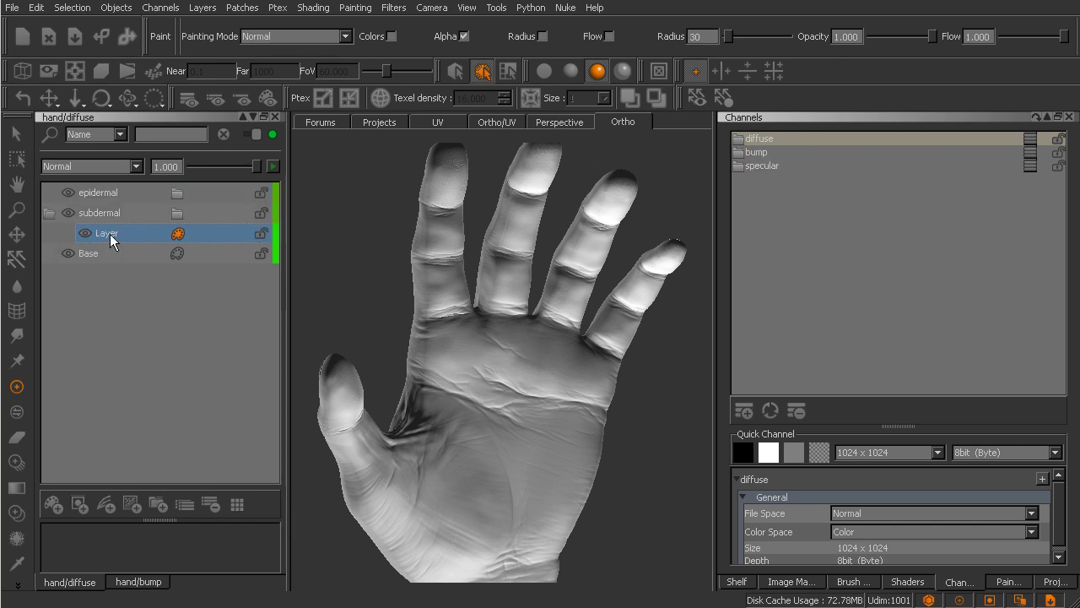
key(BackSpace)
key(BackSpace)
key(BackSpace)
key(BackSpace)
key(BackSpace)
text(base)
key(Return)
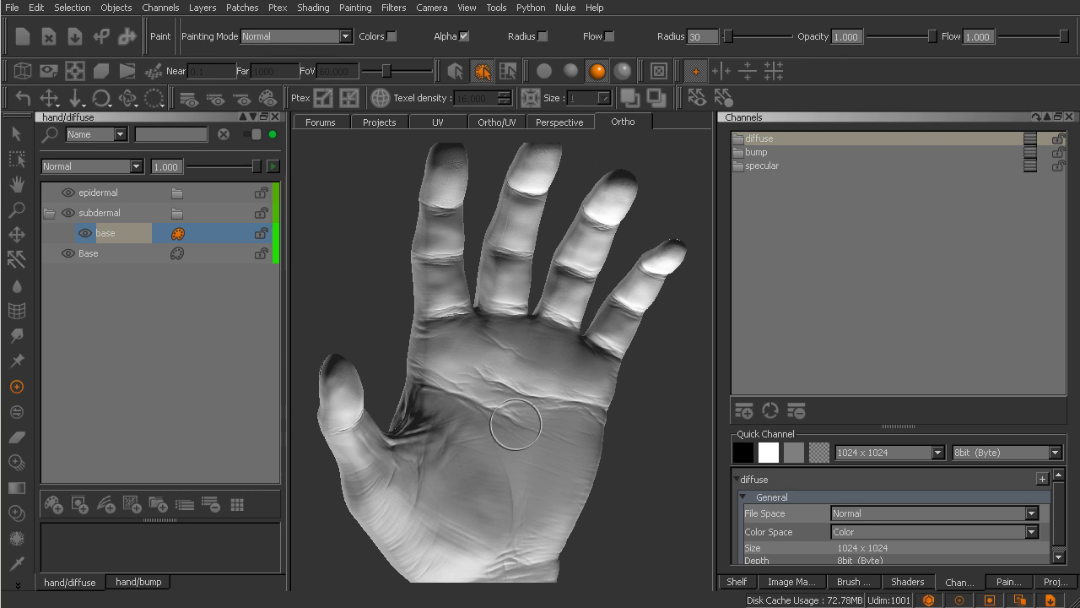
Switch the hand's displayed shader from Phong to Current Channel.
middle_drag(516, 428, 505, 418)
mouse_move(505, 418)
alt+mouse_down()
mouse_move(550, 448)
mouse_move(628, 448)
alt+mouse_up()
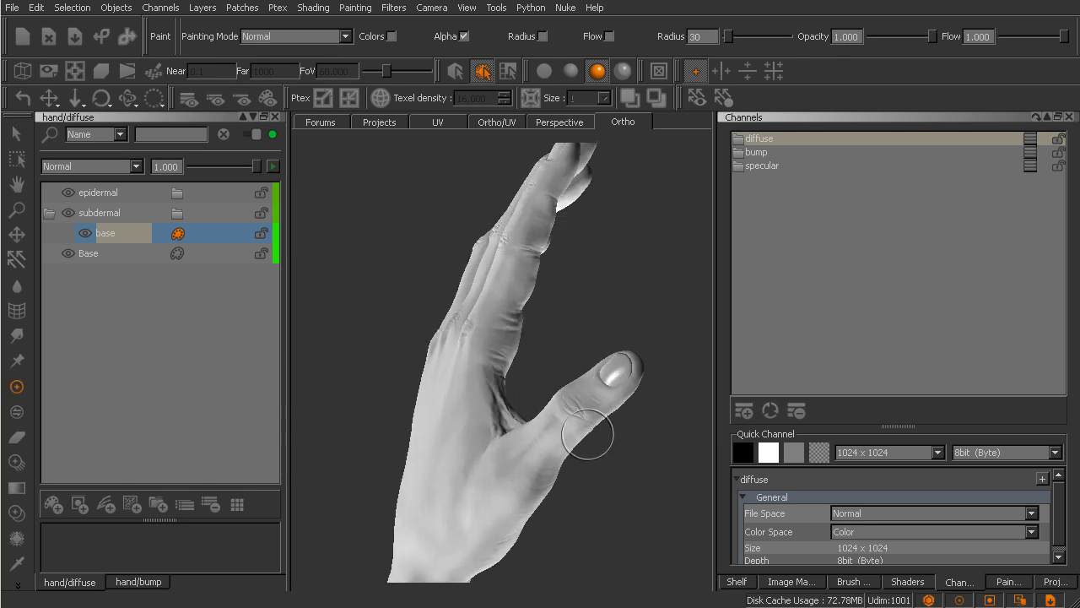
key(h)
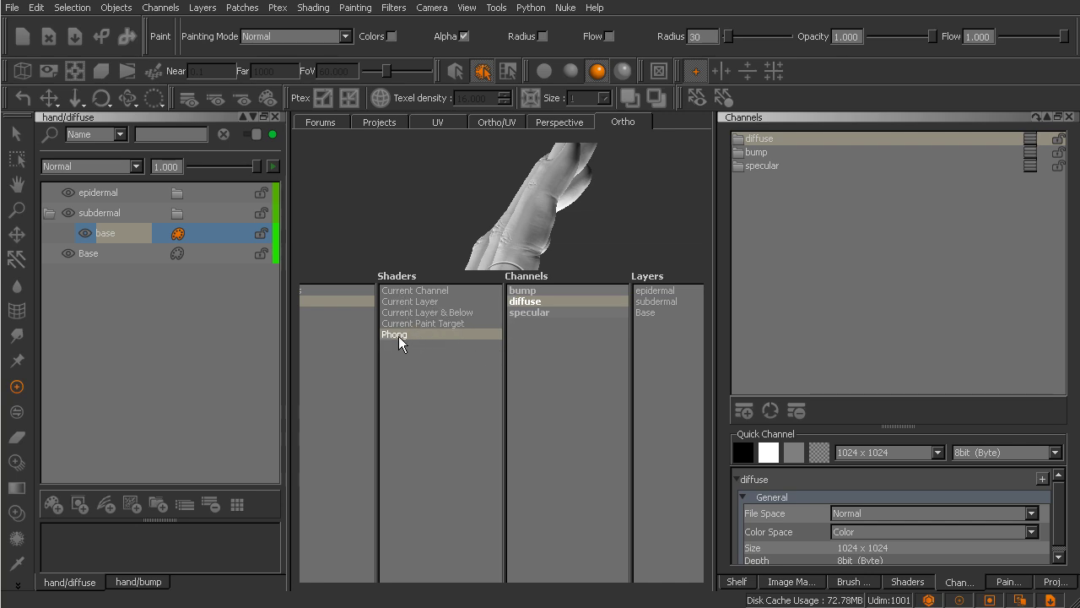
click(429, 291)
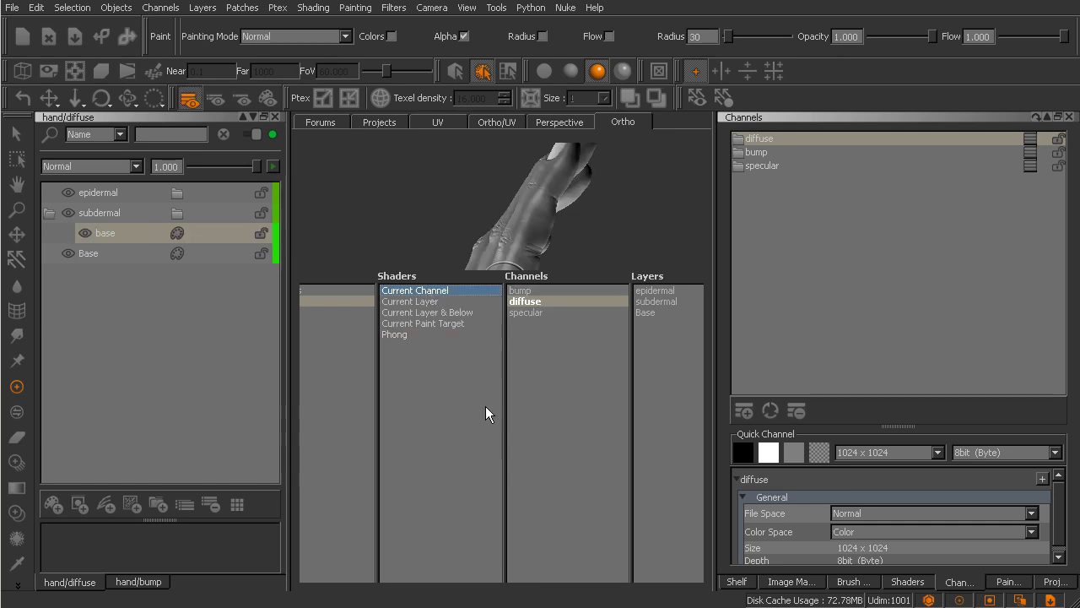
key(h)
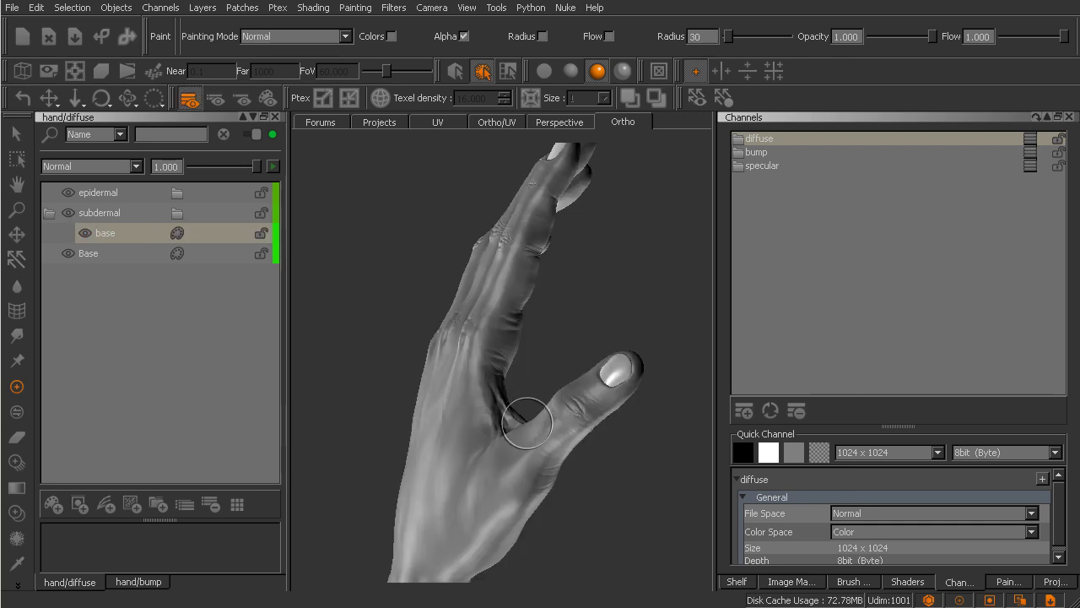
Inspect the back and palm of the hand as displayed with the Current Channel shader.
alt+drag(513, 428, 592, 430)
mouse_move(593, 430)
middle_down()
mouse_move(535, 434)
mouse_move(579, 434)
middle_up()
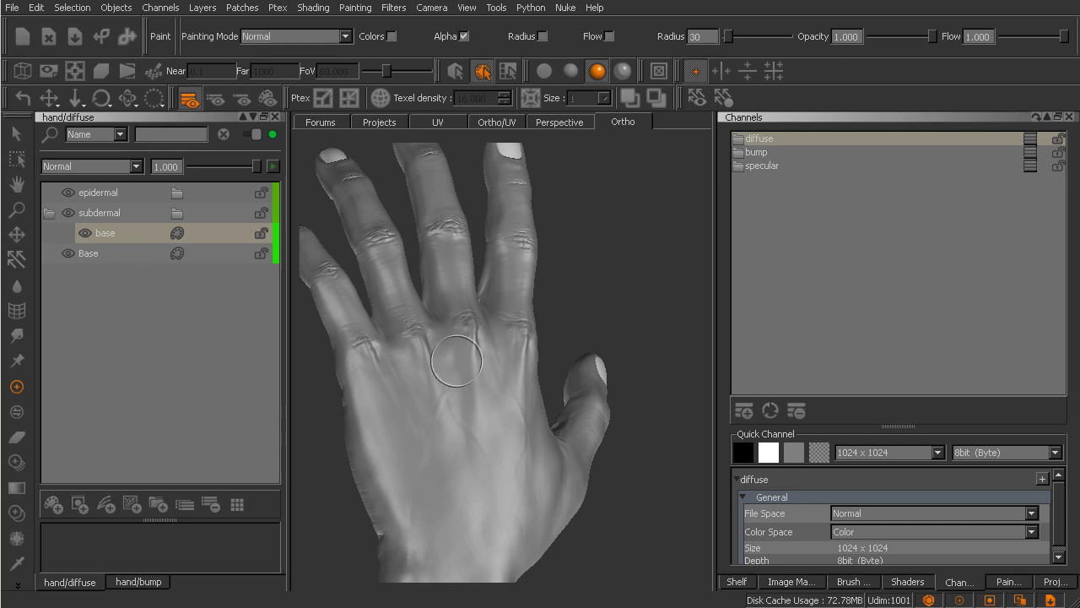
middle_drag(571, 442, 521, 446)
alt+drag(549, 445, 461, 445)
alt+middle_drag(539, 429, 465, 414)
alt+middle_drag(548, 452, 540, 414)
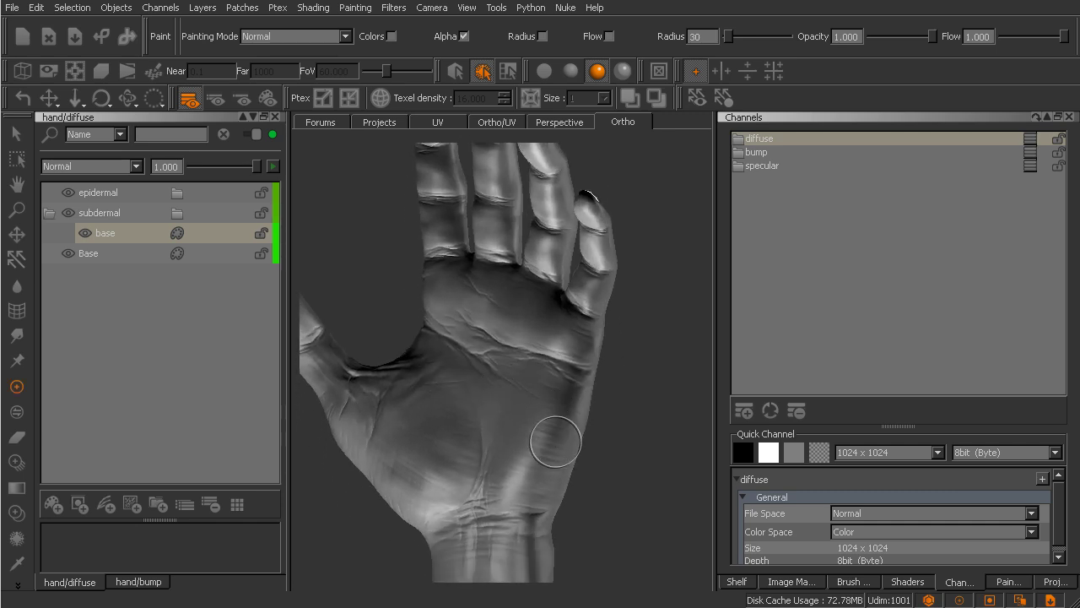
mouse_move(552, 439)
alt+mouse_down()
mouse_move(514, 432)
mouse_move(546, 448)
alt+mouse_up()
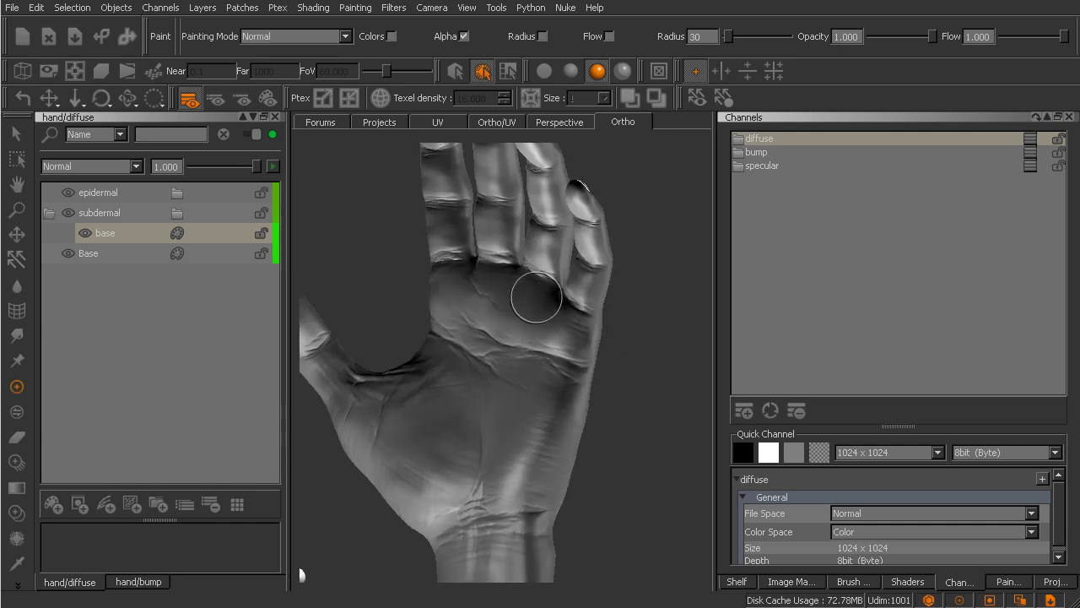
Choose the mottledSkinpattern_1 brush from the skin brush shelf and check its full name, leaving it unchanged.
click(851, 581)
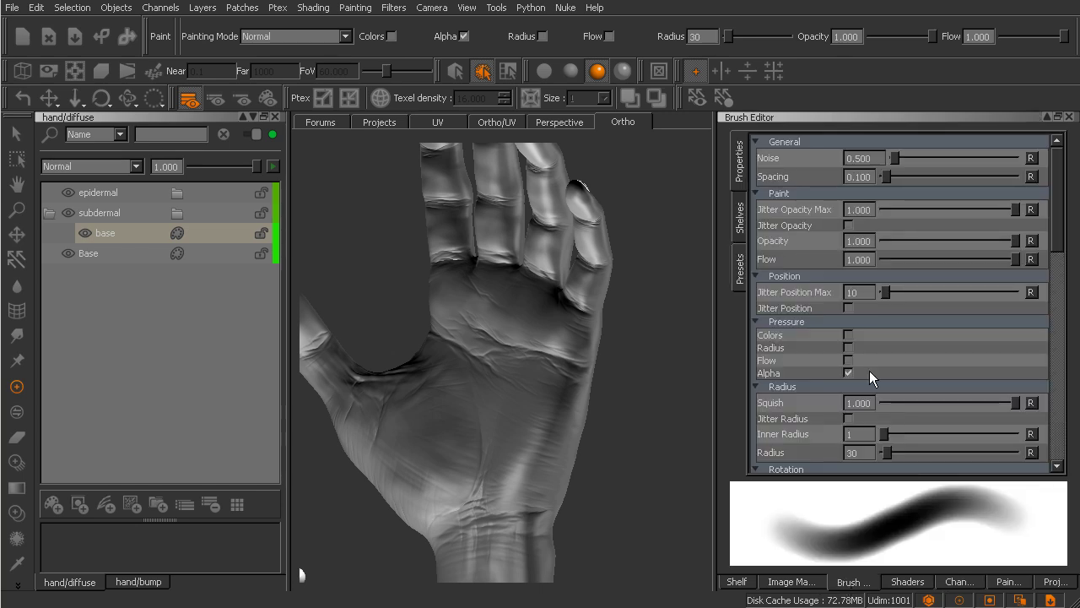
click(740, 218)
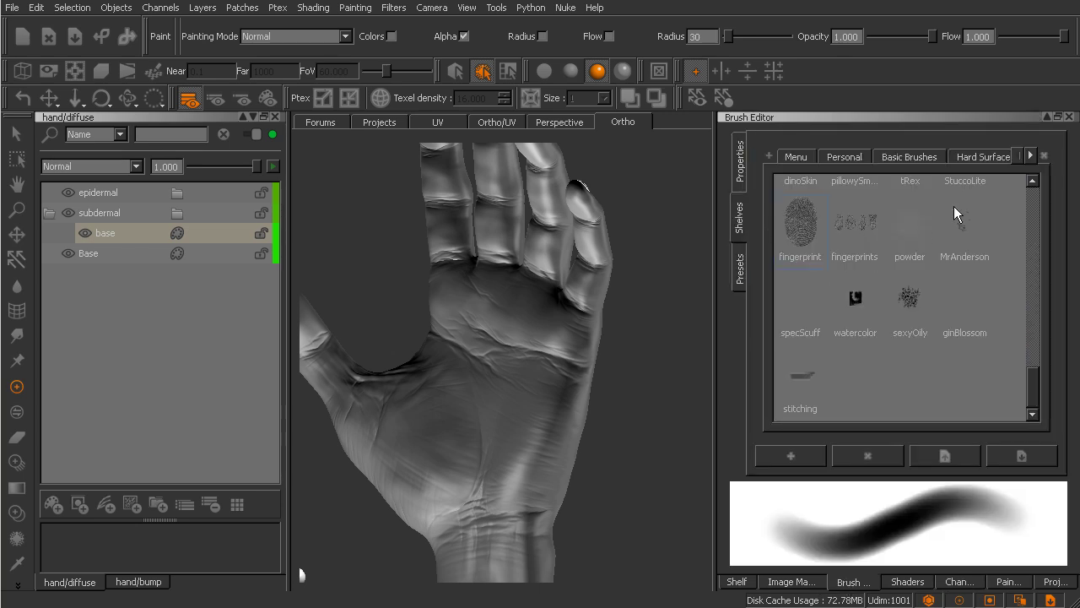
click(1030, 155)
click(1030, 155)
click(1030, 155)
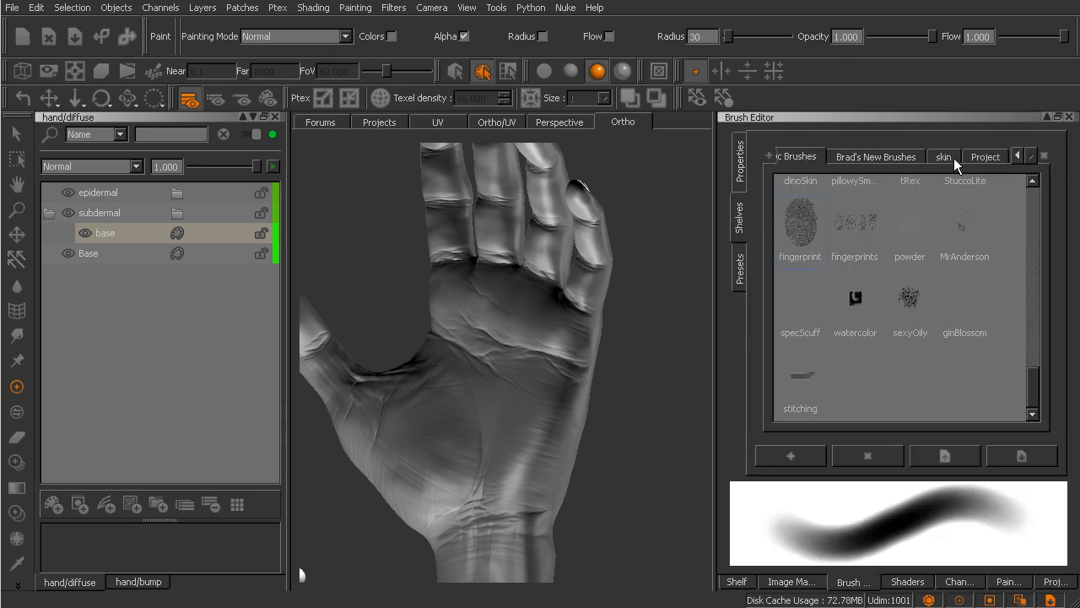
click(950, 157)
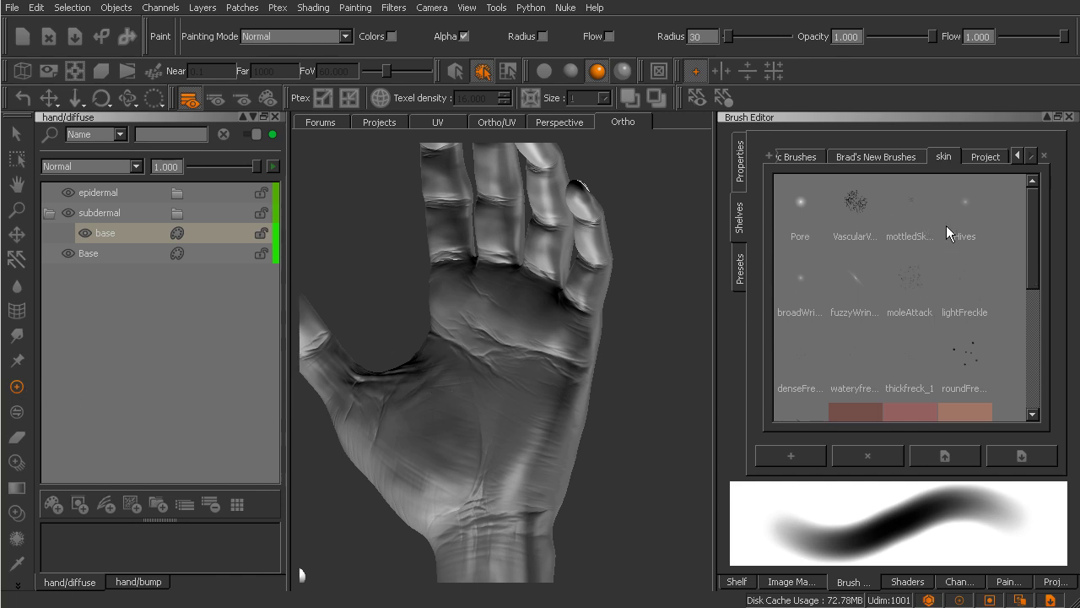
click(907, 205)
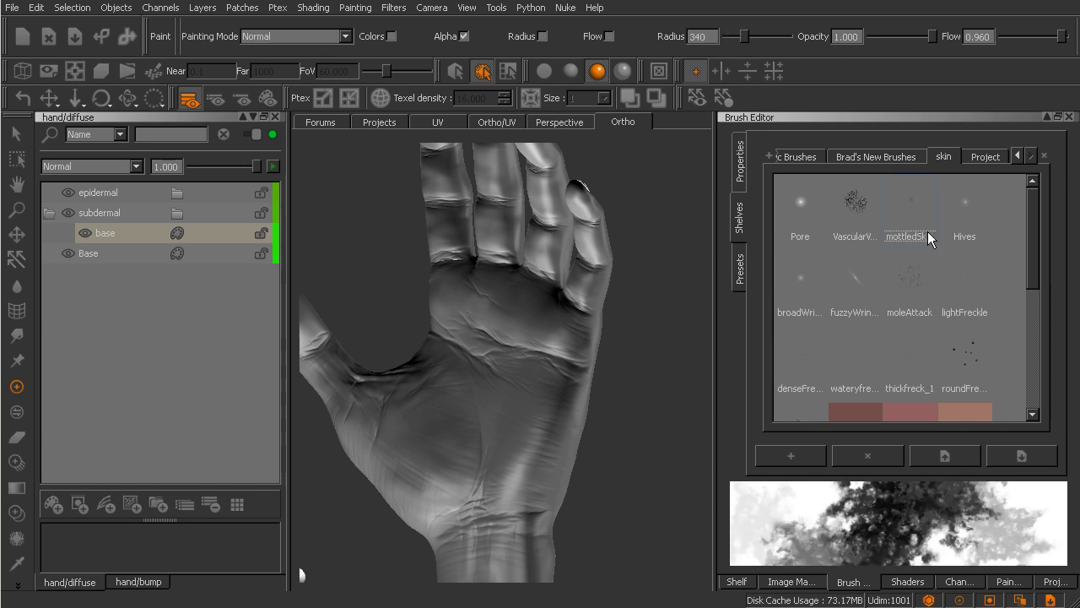
double_click(919, 236)
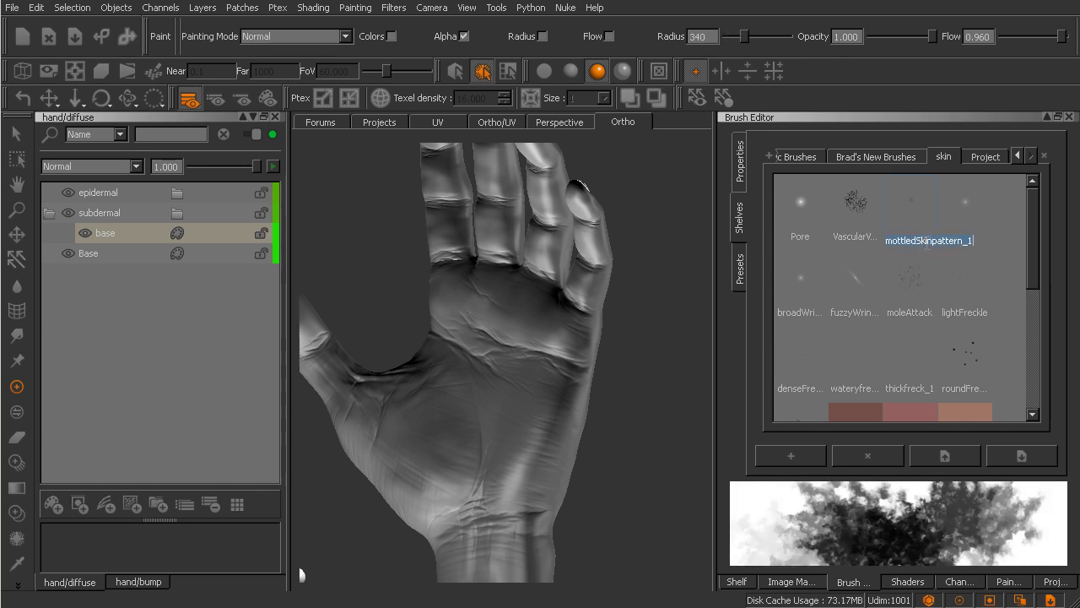
click(949, 255)
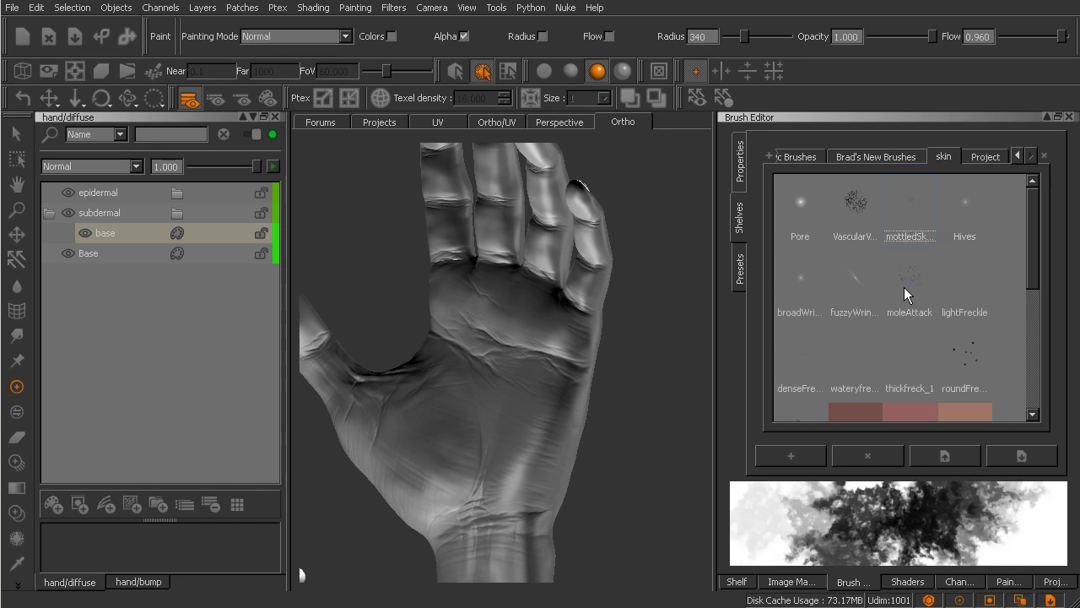
Look over the hand's sides and palm and consult the subcutaneous.jpg reference photo in Windows Photo Viewer, returning to Mari.
alt+middle_drag(529, 399, 555, 418)
mouse_move(554, 389)
alt+mouse_down()
mouse_move(562, 400)
mouse_move(582, 390)
mouse_move(489, 386)
mouse_move(509, 391)
mouse_move(554, 366)
alt+mouse_up()
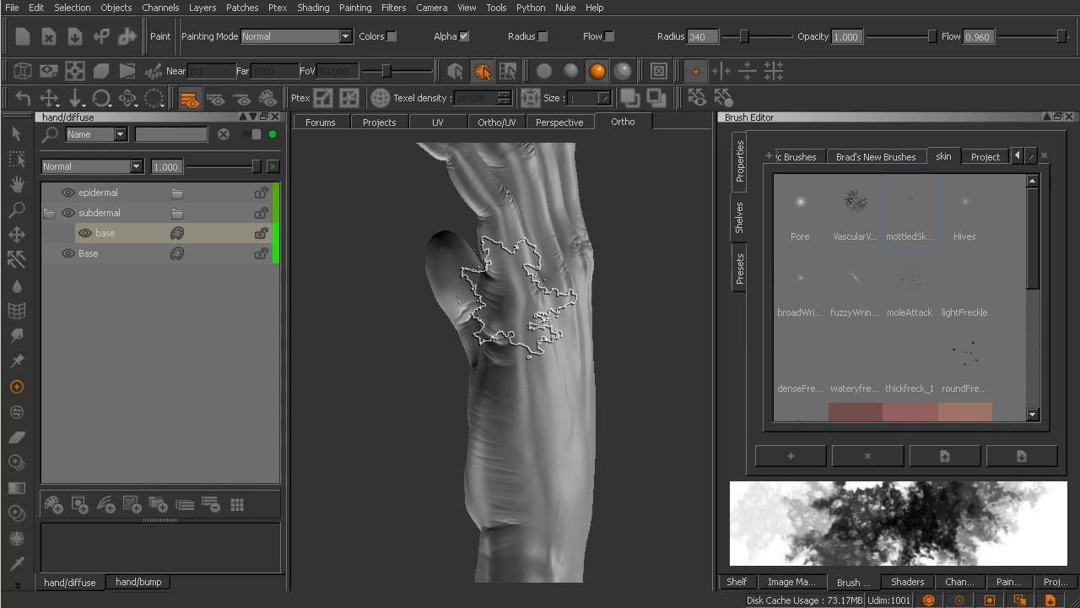
alt+middle_drag(590, 417, 542, 422)
alt+drag(553, 434, 608, 434)
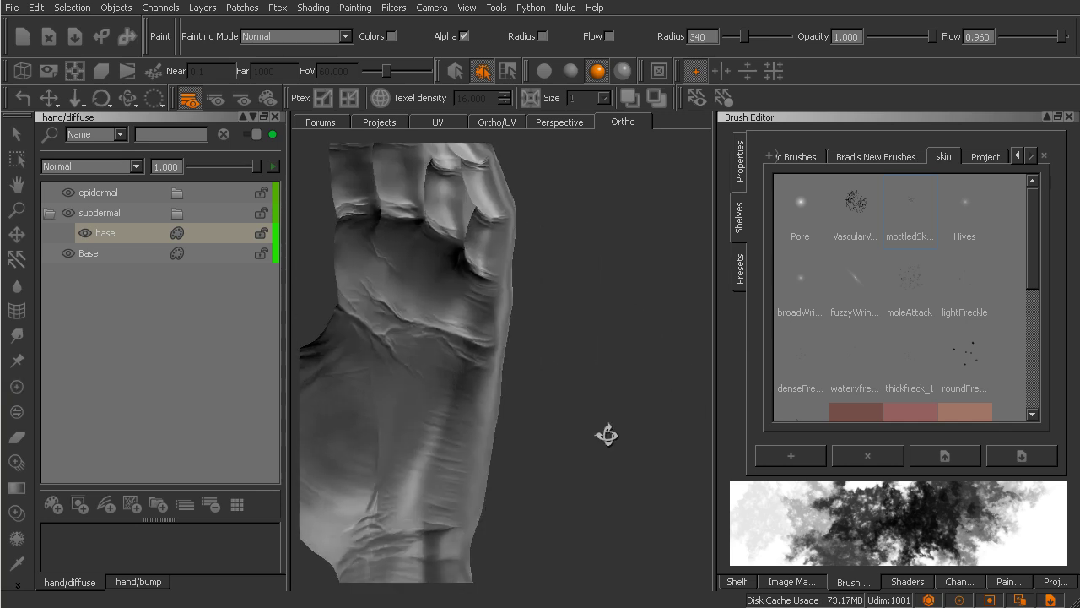
mouse_move(544, 439)
alt+middle_down()
mouse_move(616, 444)
mouse_move(602, 426)
alt+middle_up()
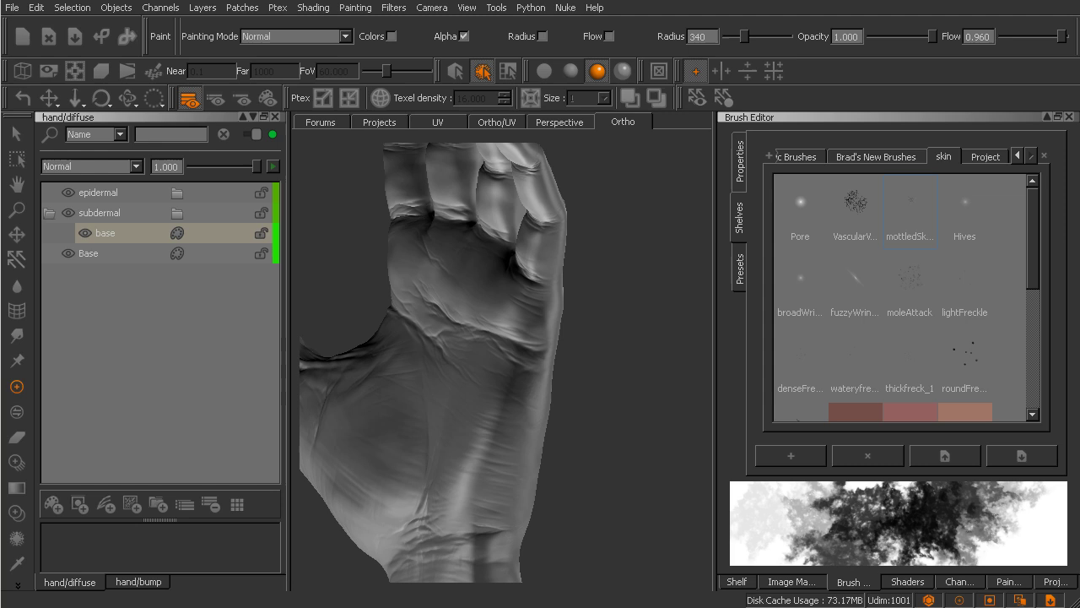
key(alt+Tab)
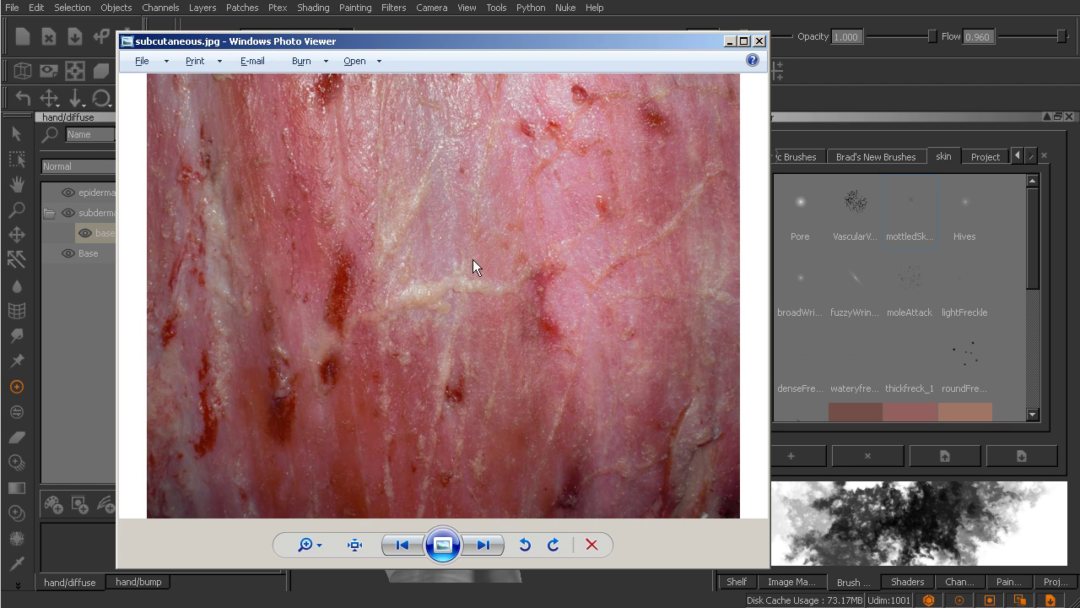
click(729, 41)
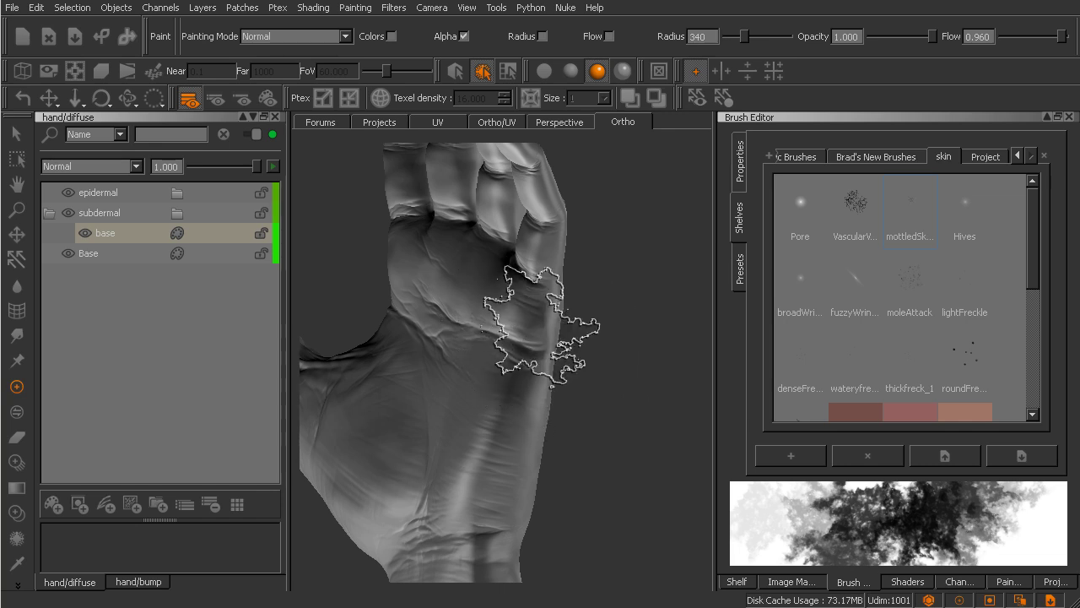
Choose the pink Color_11 and dark Color_12 swatches from the skin shelf as the background and foreground paint colors.
alt+middle_drag(584, 374, 603, 407)
mouse_move(607, 407)
alt+mouse_down()
mouse_move(562, 436)
mouse_move(526, 424)
mouse_move(582, 437)
mouse_move(535, 434)
mouse_move(596, 410)
alt+mouse_up()
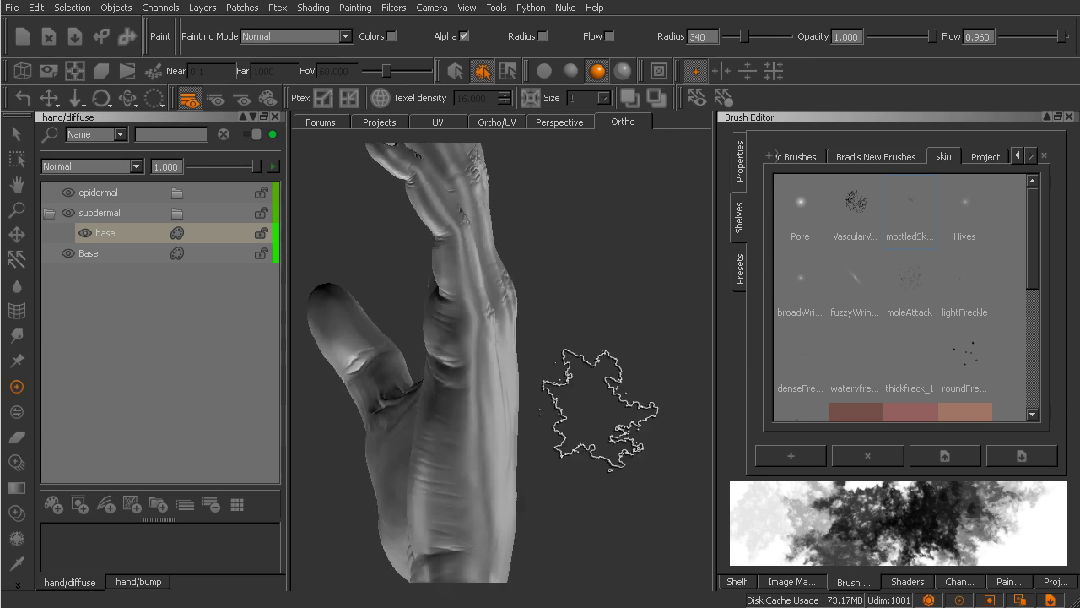
drag(1036, 274, 1043, 384)
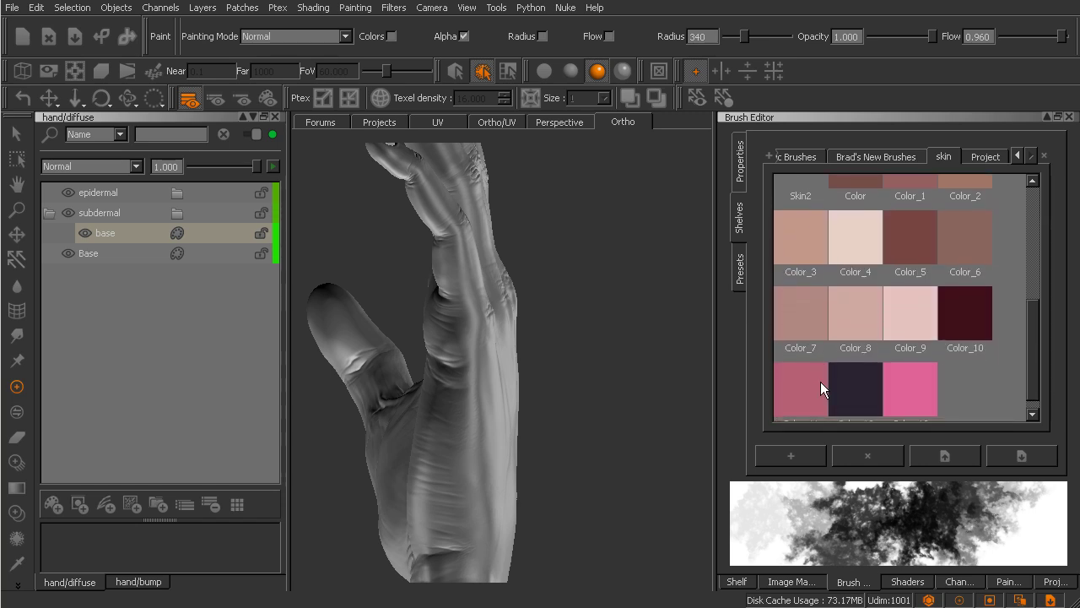
scroll(798, 405, down, 1)
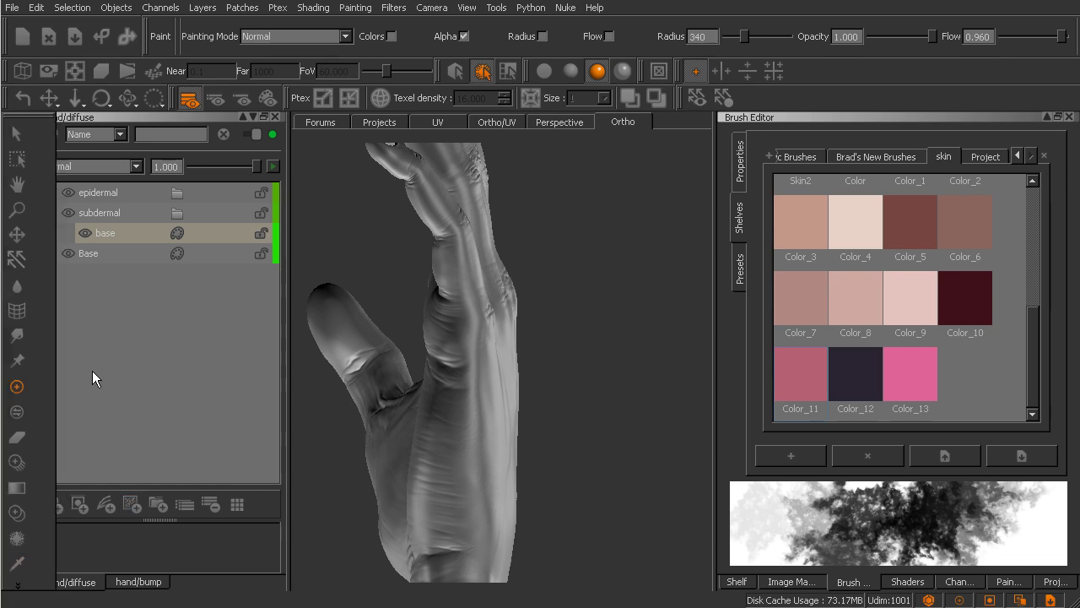
click(18, 584)
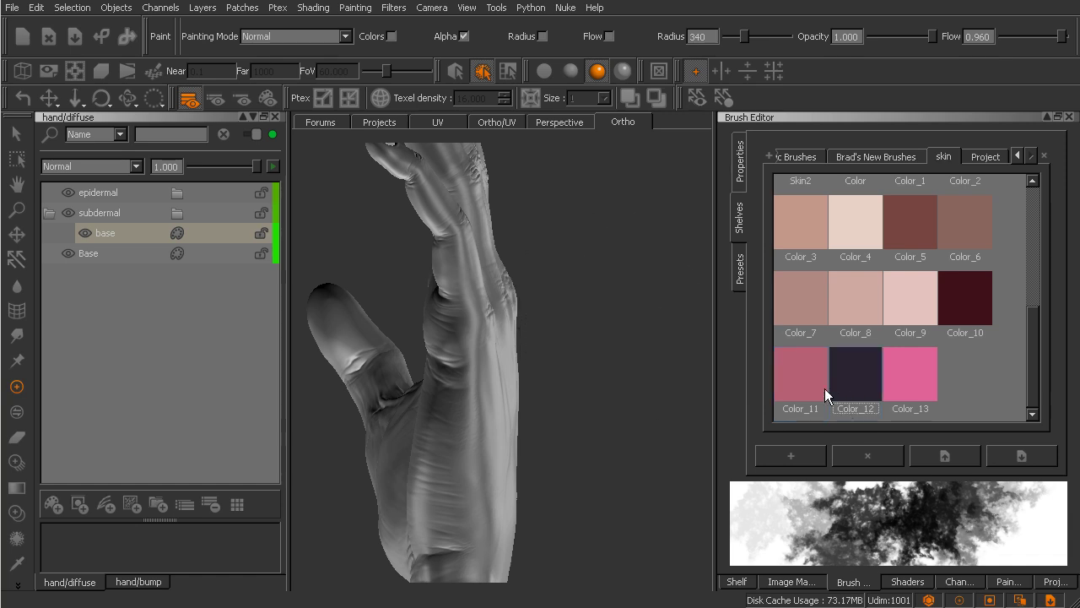
Make the base layer in the subdermal group the paint target and check that the hand's diffuse channel is active.
mouse_move(489, 407)
alt+mouse_down()
mouse_move(523, 424)
mouse_move(488, 436)
alt+mouse_up()
alt+middle_drag(488, 436, 585, 424)
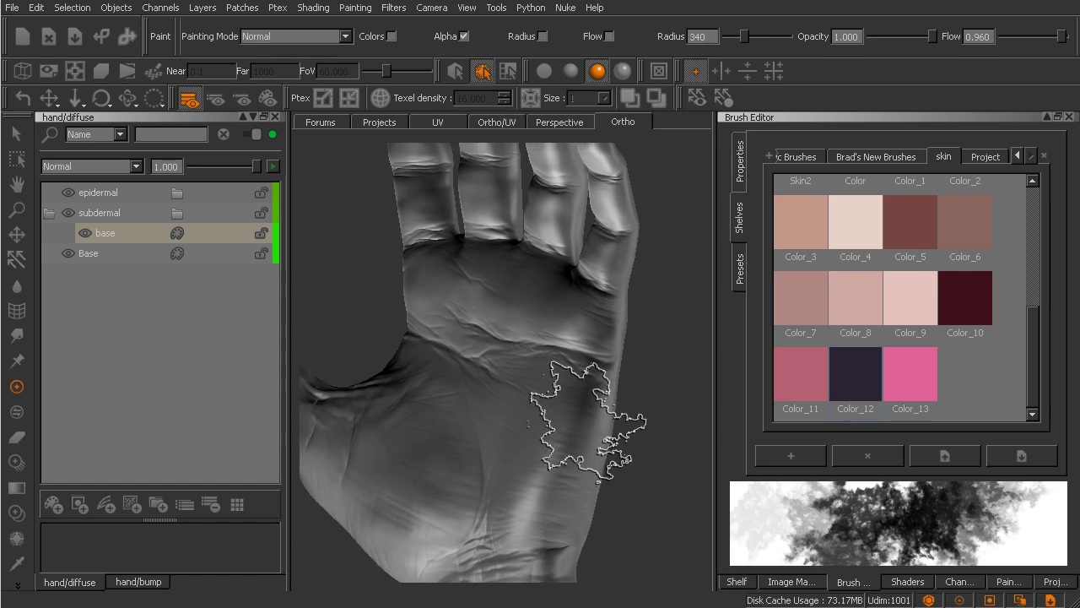
key(s)
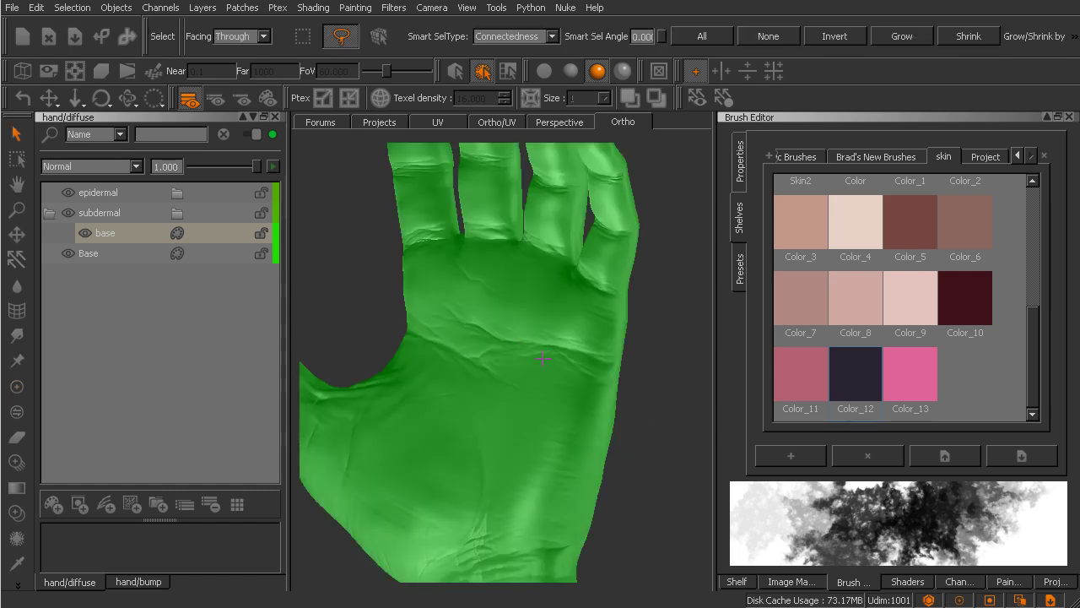
key(p)
mouse_move(523, 388)
middle_down()
mouse_move(565, 414)
mouse_move(514, 385)
middle_up()
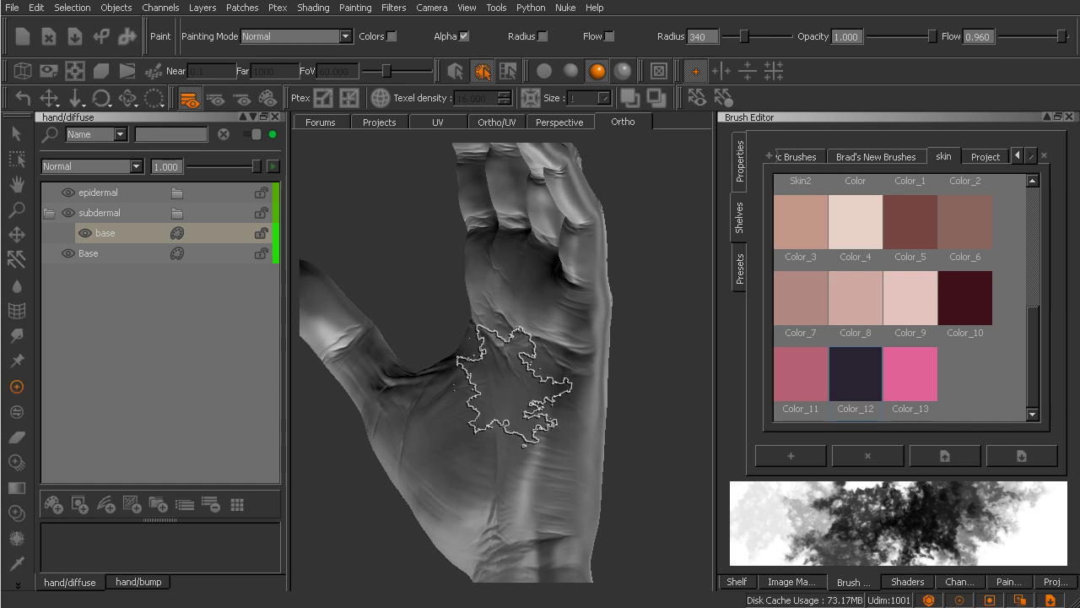
click(156, 235)
key(n)
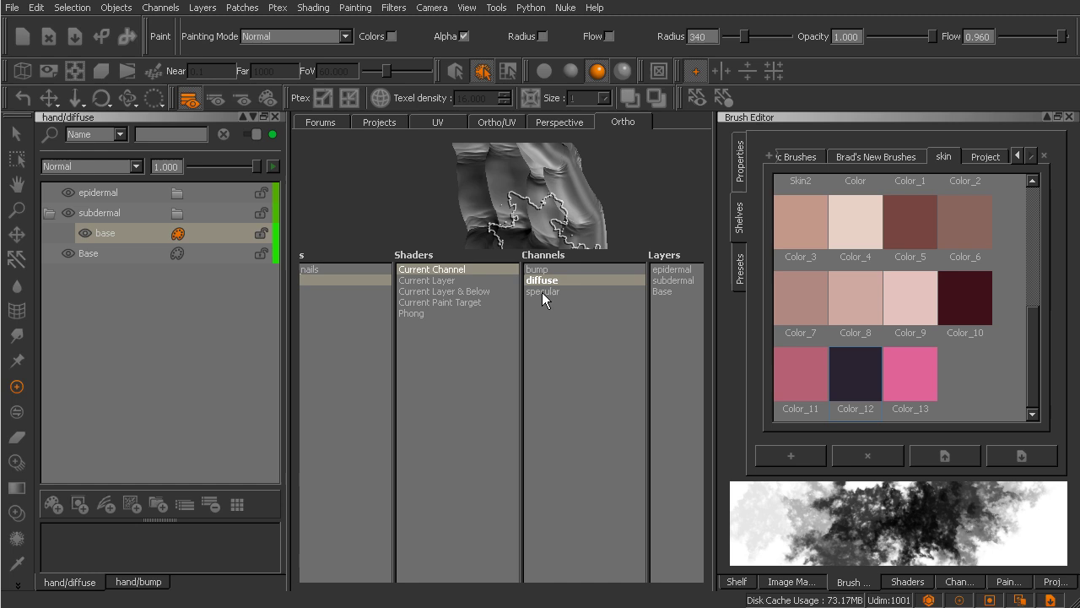
key(n)
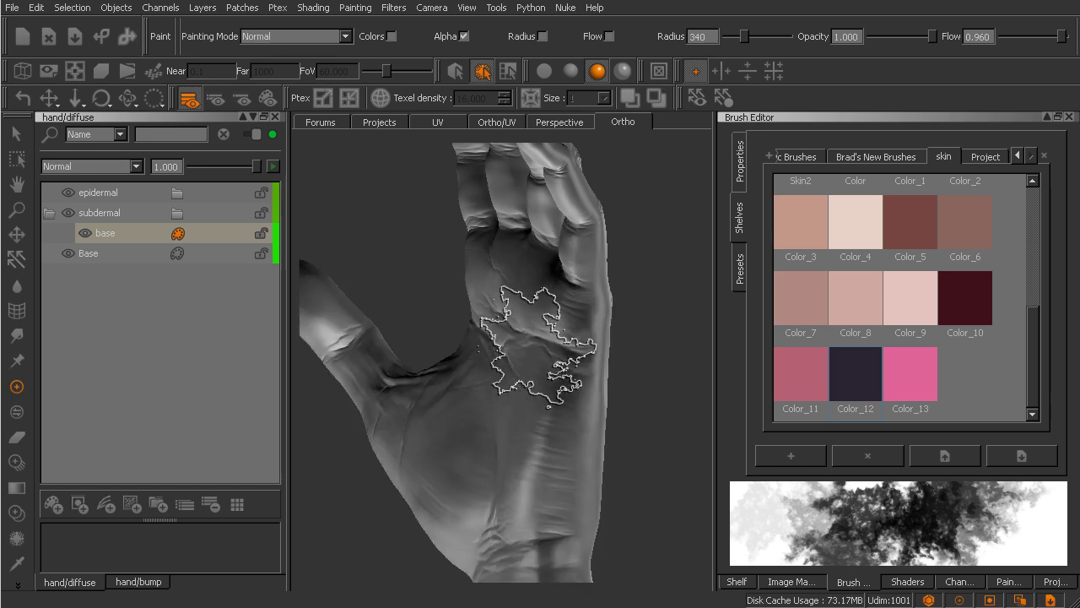
Enable pen pressure control of the mottled brush's flow and colors, with the back of the hand facing the view.
alt+right_drag(586, 422, 621, 436)
mouse_move(621, 436)
alt+mouse_down()
mouse_move(506, 442)
mouse_move(535, 454)
mouse_move(525, 453)
alt+mouse_up()
mouse_move(634, 452)
alt+middle_down()
mouse_move(526, 426)
mouse_move(614, 445)
alt+middle_up()
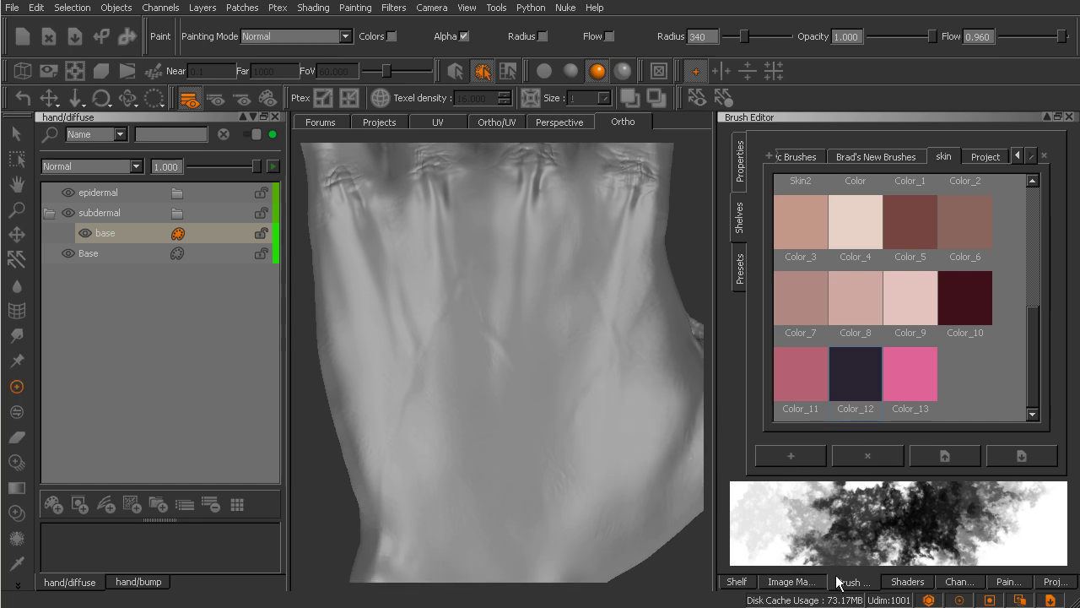
click(740, 173)
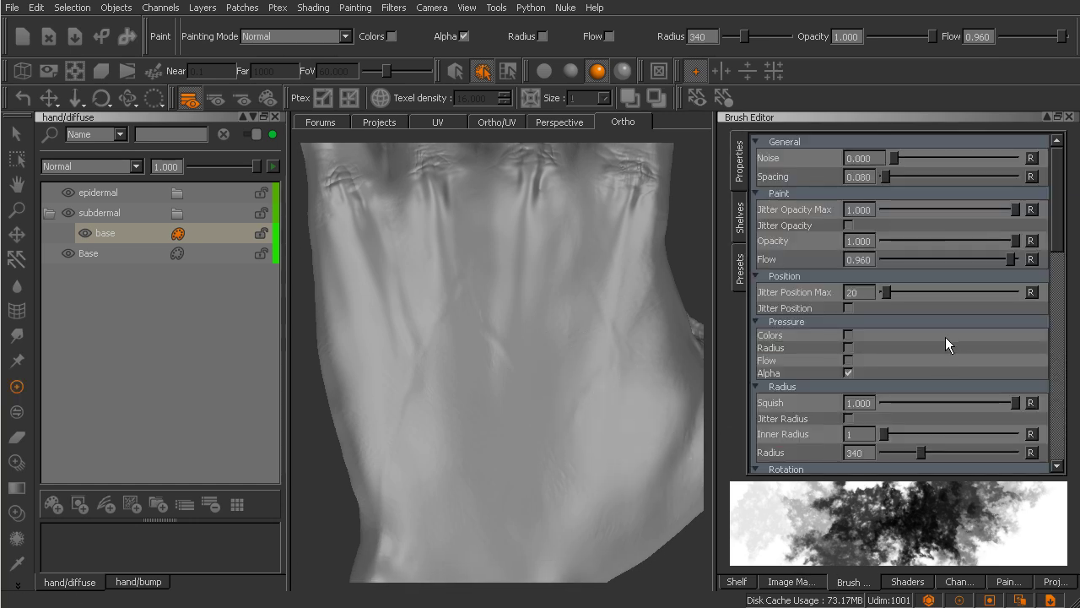
click(848, 360)
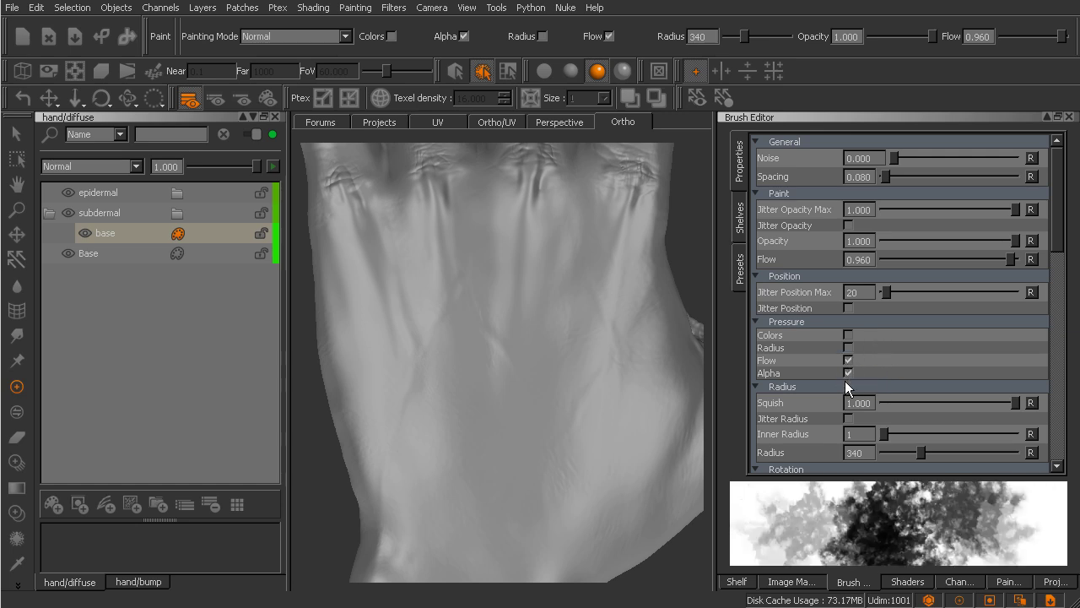
click(848, 335)
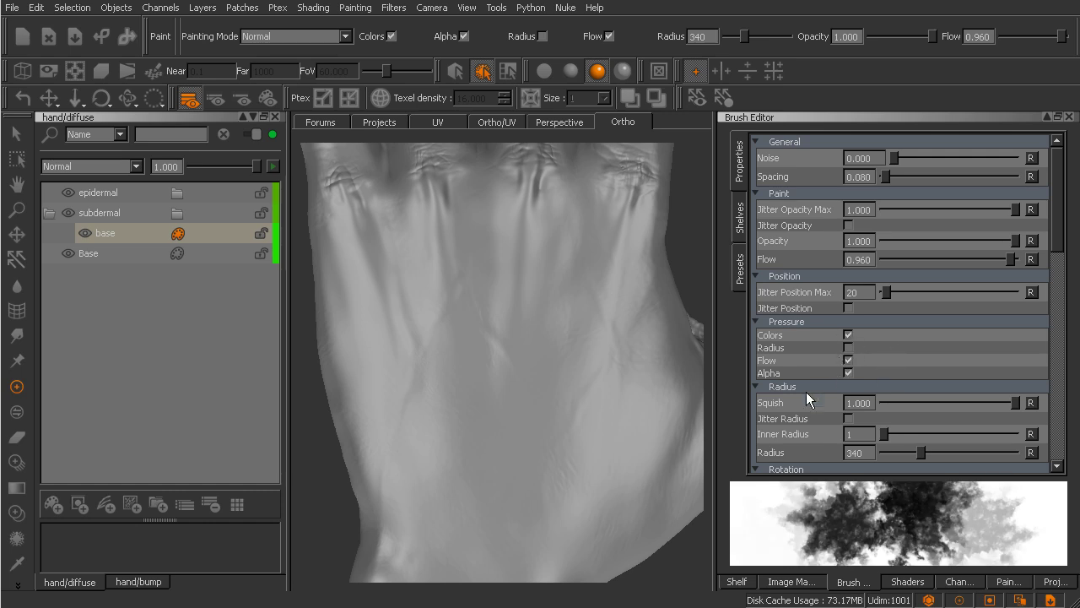
Paint the first mottled dark and pink patches on the back of the hand and check the two paint colors.
alt+middle_drag(612, 420, 581, 412)
mouse_move(496, 414)
mouse_down()
mouse_move(535, 384)
mouse_move(560, 386)
mouse_move(580, 422)
mouse_move(469, 508)
mouse_move(565, 422)
mouse_move(579, 389)
mouse_up()
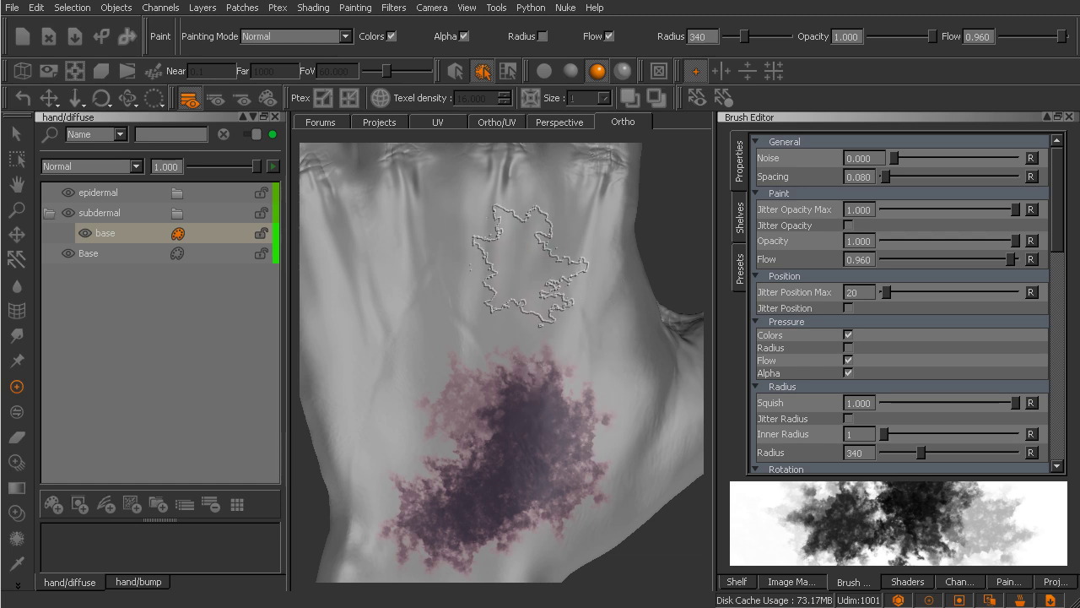
mouse_move(530, 266)
mouse_down()
mouse_move(462, 324)
mouse_move(451, 363)
mouse_move(538, 334)
mouse_move(532, 355)
mouse_move(585, 384)
mouse_move(535, 374)
mouse_move(583, 405)
mouse_move(566, 386)
mouse_move(580, 449)
mouse_up()
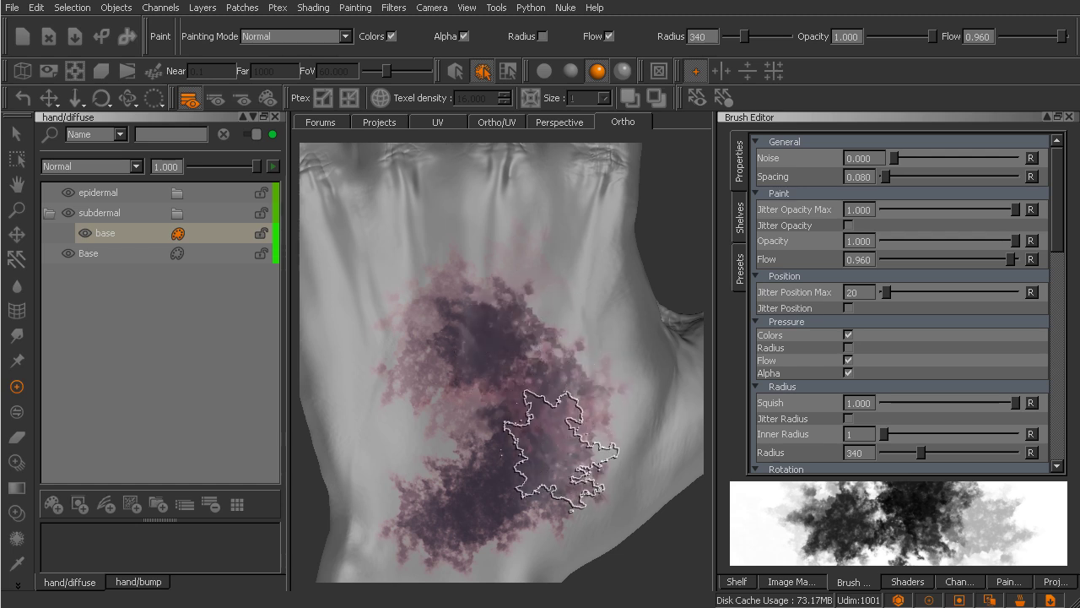
click(19, 584)
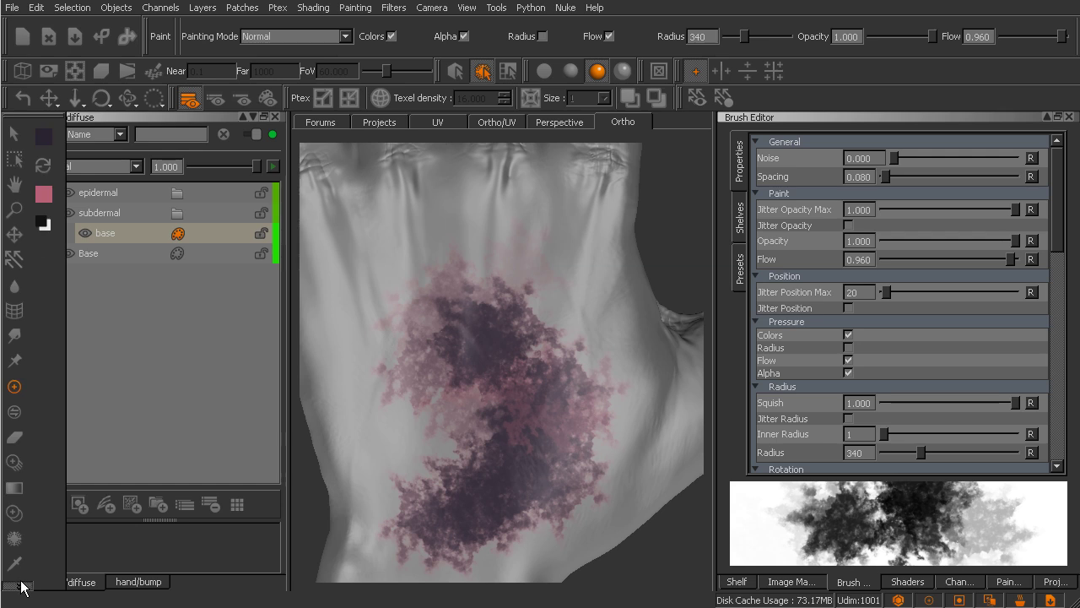
click(20, 585)
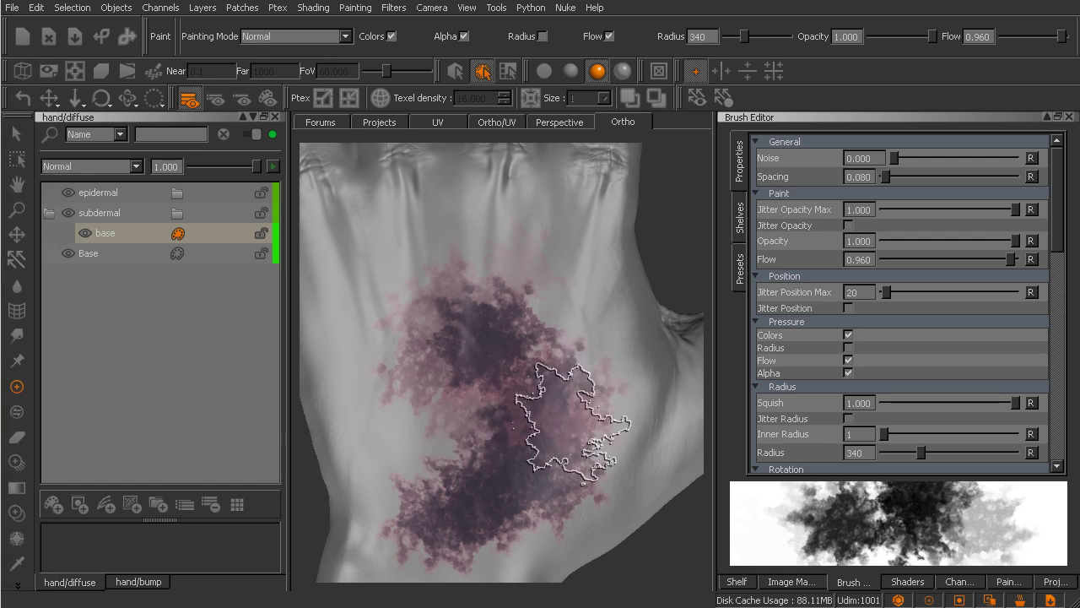
Extend the mottled subdermal paint across the back of the hand toward the knuckles and the thumb side.
mouse_move(584, 434)
ctrl+alt+mouse_down()
mouse_move(569, 447)
mouse_move(553, 432)
mouse_move(543, 277)
mouse_move(602, 349)
mouse_move(566, 477)
mouse_move(648, 277)
mouse_move(519, 189)
mouse_move(512, 270)
mouse_move(465, 234)
mouse_move(465, 329)
mouse_move(515, 253)
mouse_move(549, 245)
mouse_move(466, 373)
mouse_move(498, 532)
mouse_move(630, 446)
ctrl+alt+mouse_up()
key(ctrl+shift+c)
right_click(604, 490)
click(648, 327)
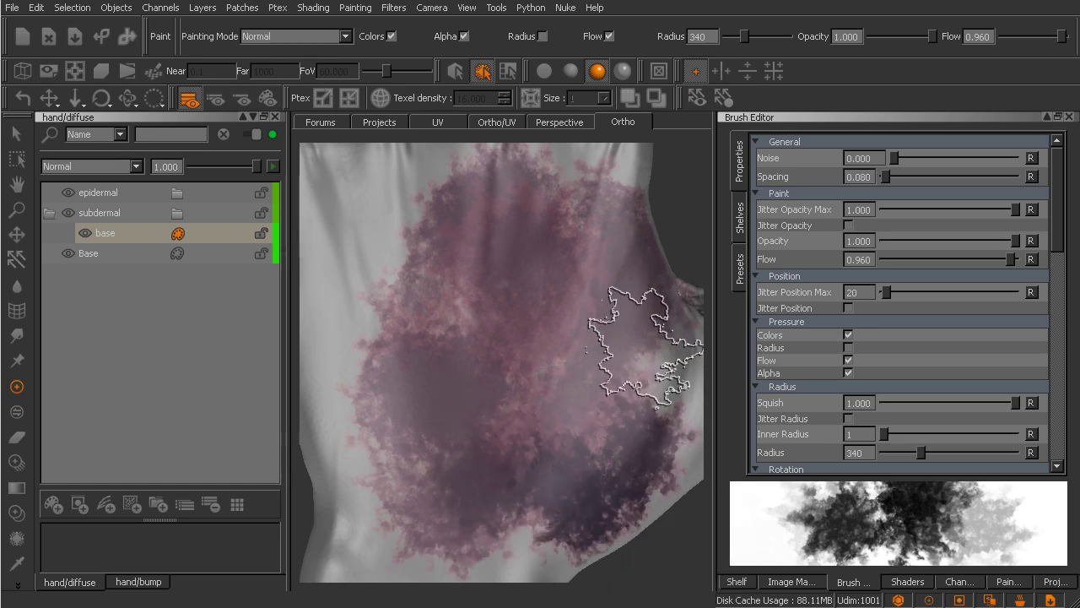
mouse_move(658, 354)
mouse_down()
mouse_move(590, 350)
mouse_move(543, 320)
mouse_move(518, 470)
mouse_move(538, 530)
mouse_move(539, 474)
mouse_move(460, 283)
mouse_move(422, 253)
mouse_move(394, 196)
mouse_move(399, 226)
mouse_move(350, 355)
mouse_move(405, 278)
mouse_move(467, 263)
mouse_move(470, 202)
mouse_move(451, 164)
mouse_move(433, 245)
mouse_move(389, 281)
mouse_move(384, 254)
mouse_move(541, 187)
mouse_move(637, 353)
mouse_up()
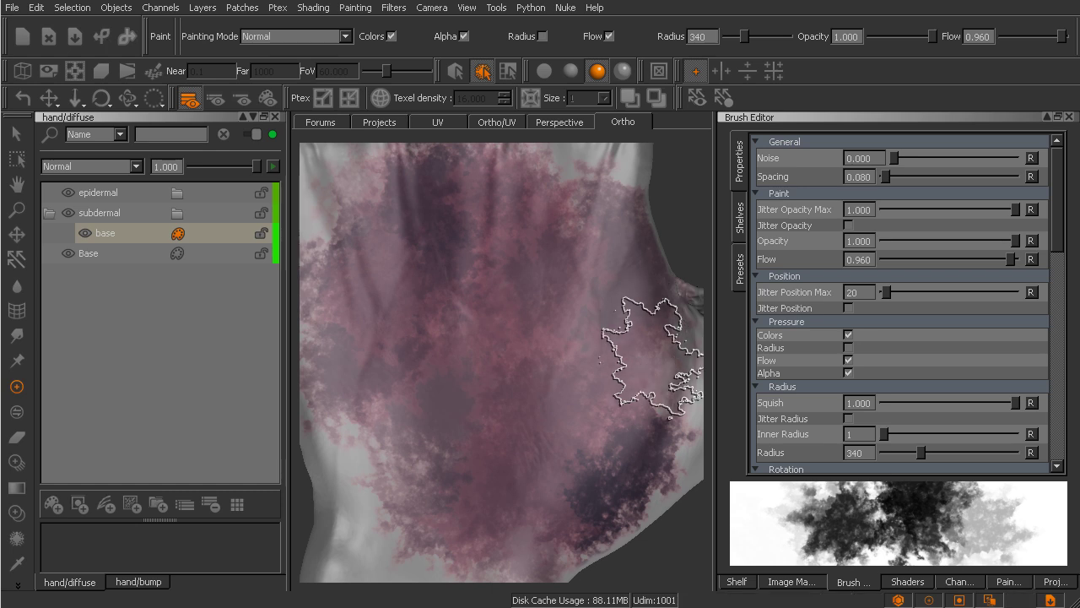
Paint mottled color over the base of the thumb and down its edge toward the wrist.
alt+drag(637, 429, 584, 434)
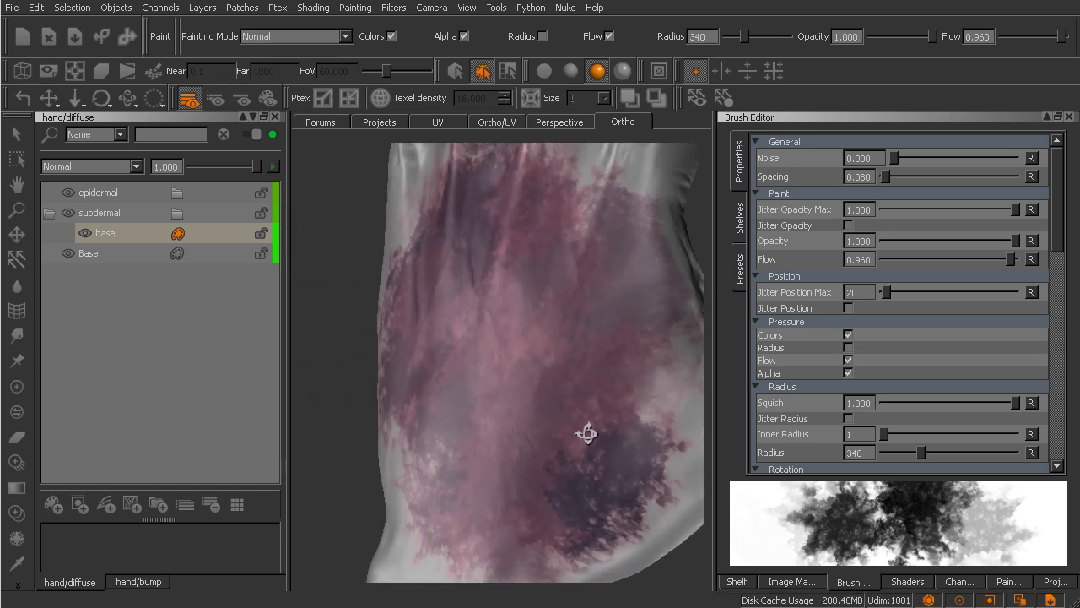
middle_drag(585, 430, 543, 350)
middle_drag(615, 397, 542, 362)
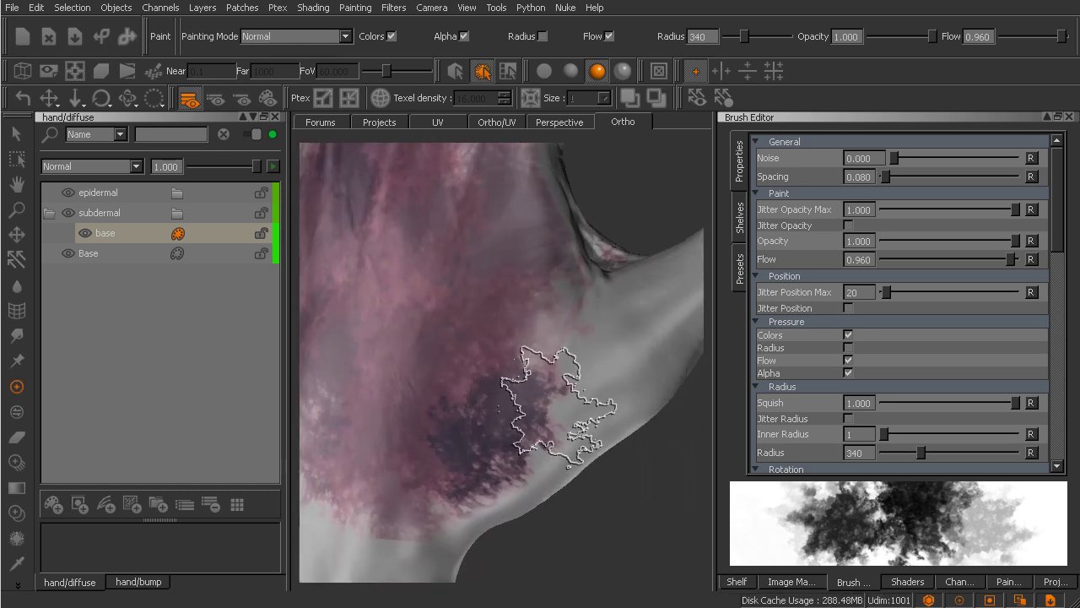
mouse_move(567, 348)
mouse_down()
mouse_move(526, 349)
mouse_move(511, 362)
mouse_move(599, 294)
mouse_move(535, 357)
mouse_move(470, 362)
mouse_move(485, 426)
mouse_move(501, 444)
mouse_up()
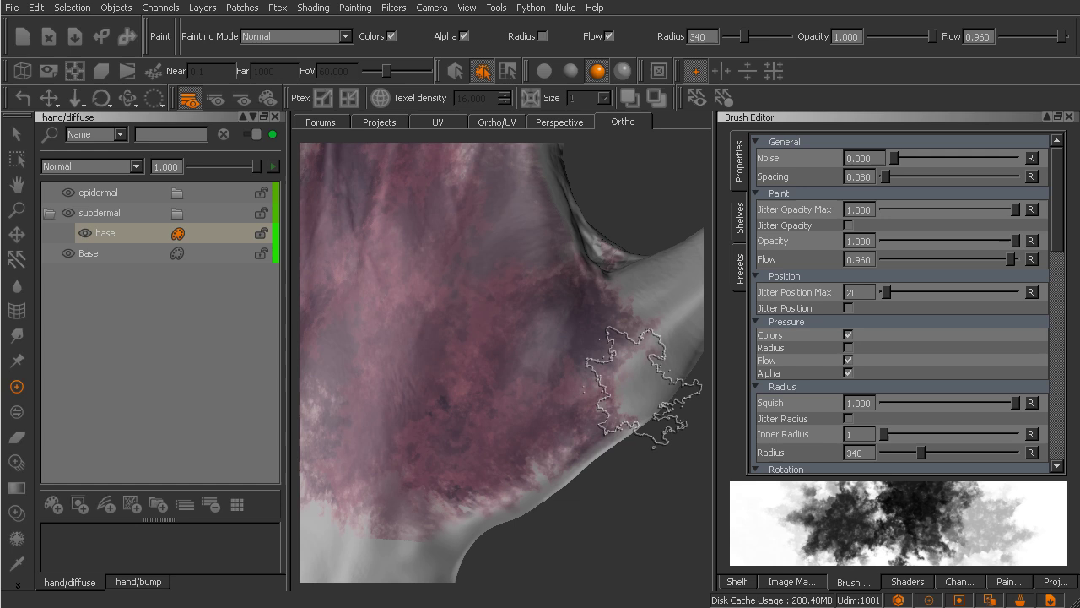
drag(644, 386, 675, 308)
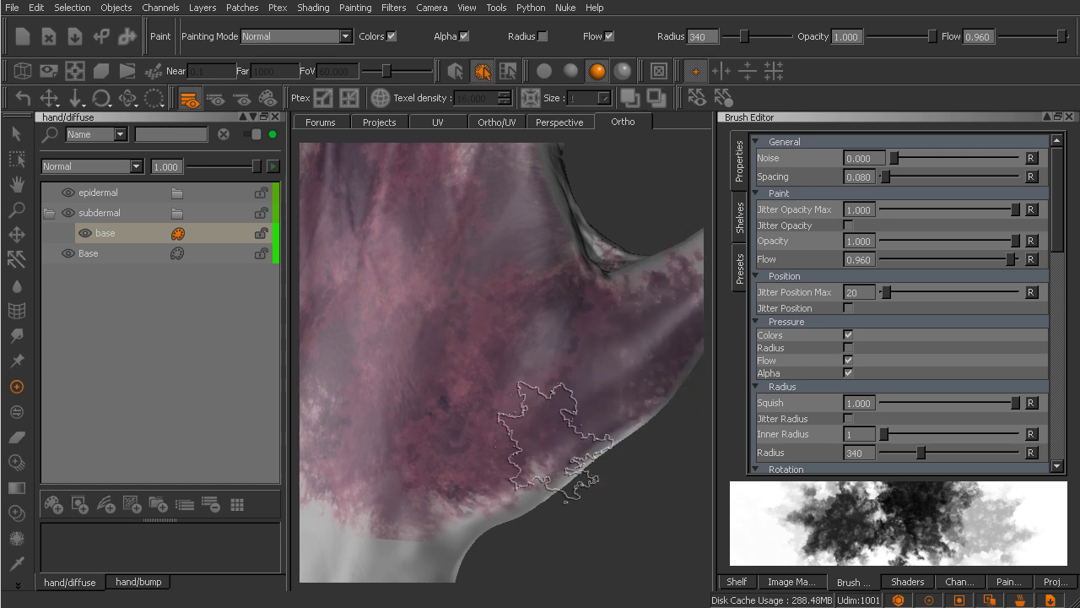
mouse_move(554, 444)
mouse_down()
mouse_move(507, 448)
mouse_move(433, 363)
mouse_move(422, 398)
mouse_move(434, 482)
mouse_move(532, 412)
mouse_up()
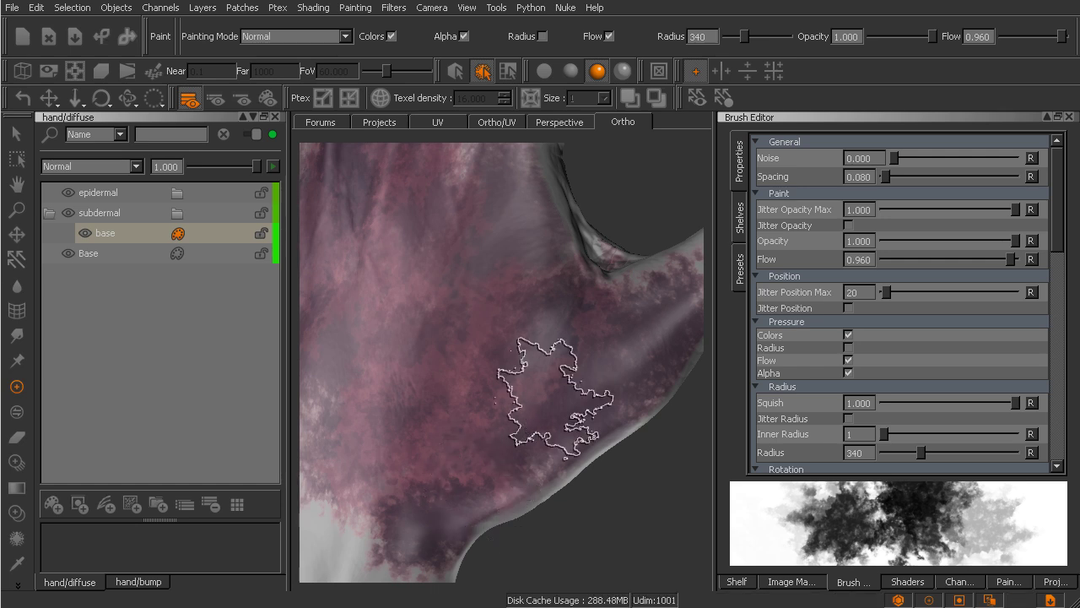
Review the painted back of the hand from several angles and show the Lights palette.
alt+drag(518, 380, 627, 380)
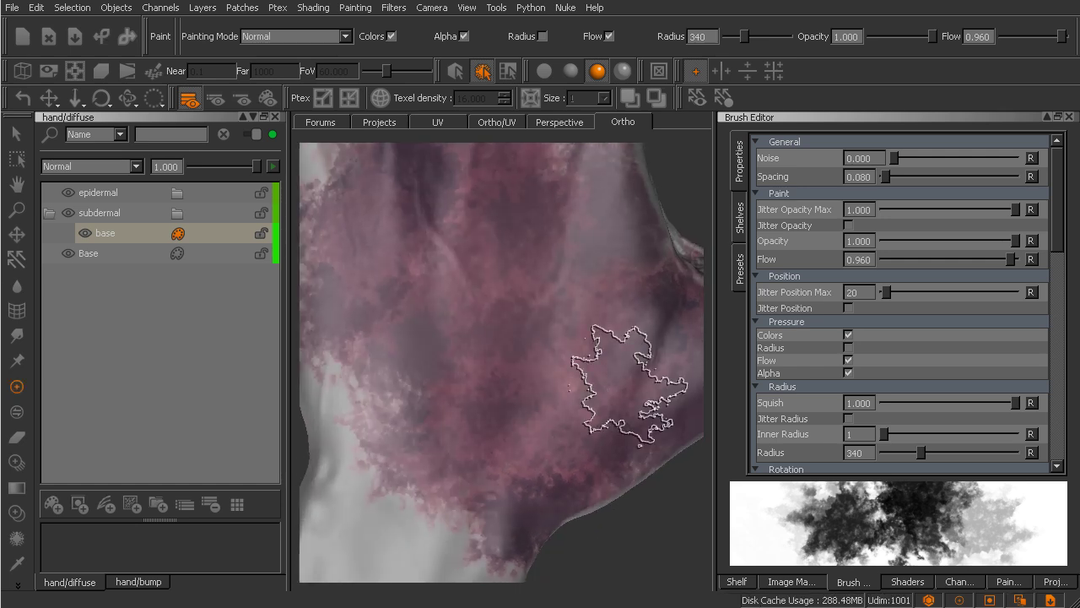
alt+right_drag(628, 380, 566, 383)
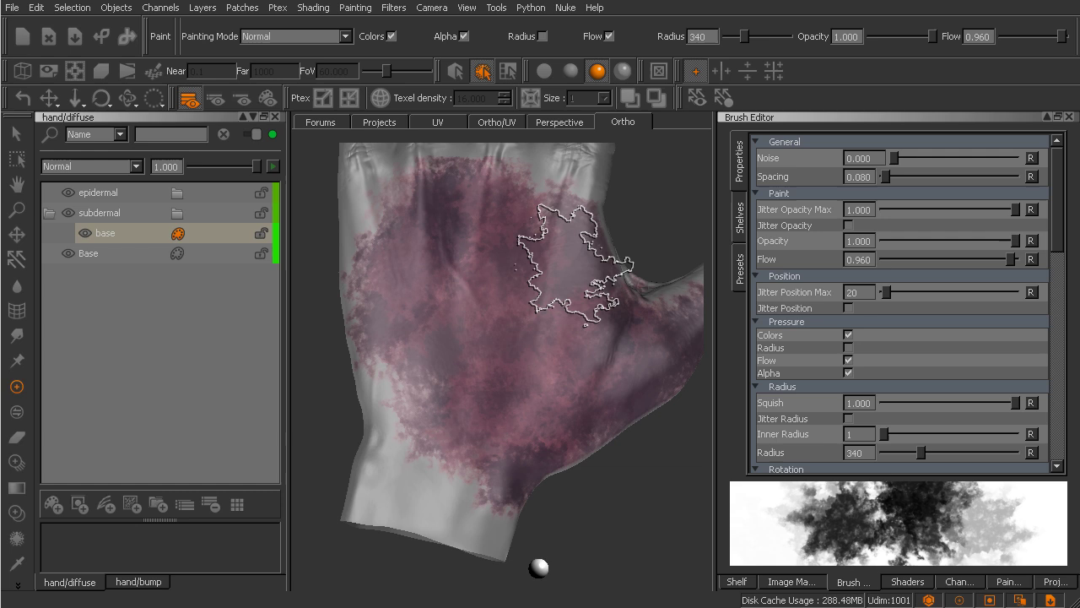
mouse_move(577, 359)
middle_down()
mouse_move(555, 362)
mouse_move(548, 396)
mouse_move(575, 396)
mouse_move(535, 408)
mouse_move(560, 366)
mouse_move(540, 386)
mouse_move(543, 407)
mouse_move(511, 405)
mouse_move(572, 405)
mouse_move(528, 402)
middle_up()
mouse_move(529, 403)
ctrl+mouse_down()
mouse_move(557, 376)
mouse_move(568, 381)
mouse_move(565, 368)
mouse_move(556, 399)
mouse_move(520, 413)
mouse_move(579, 384)
ctrl+mouse_up()
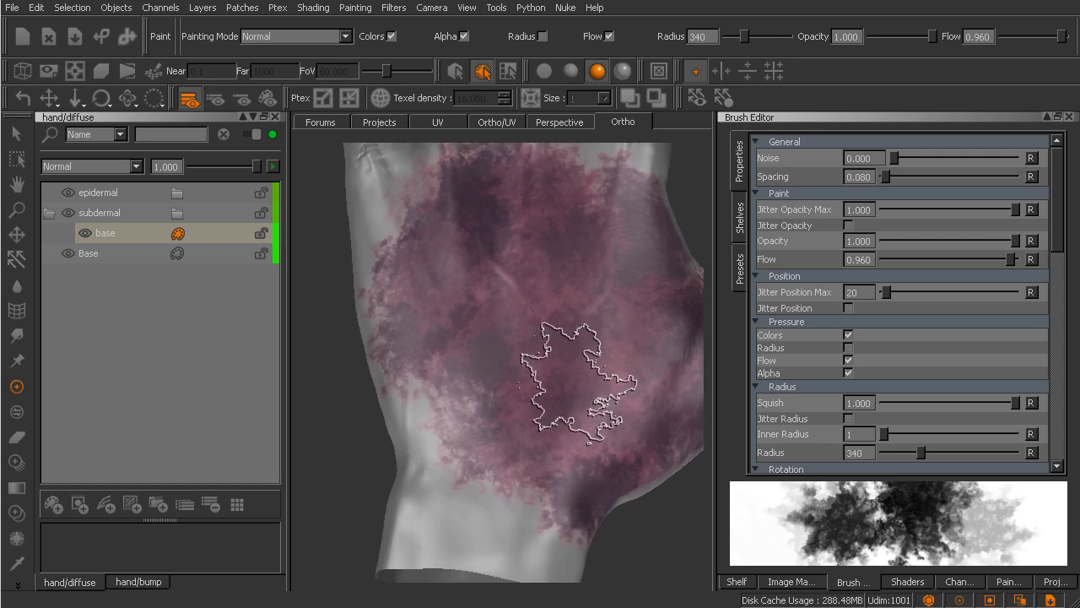
right_click(807, 92)
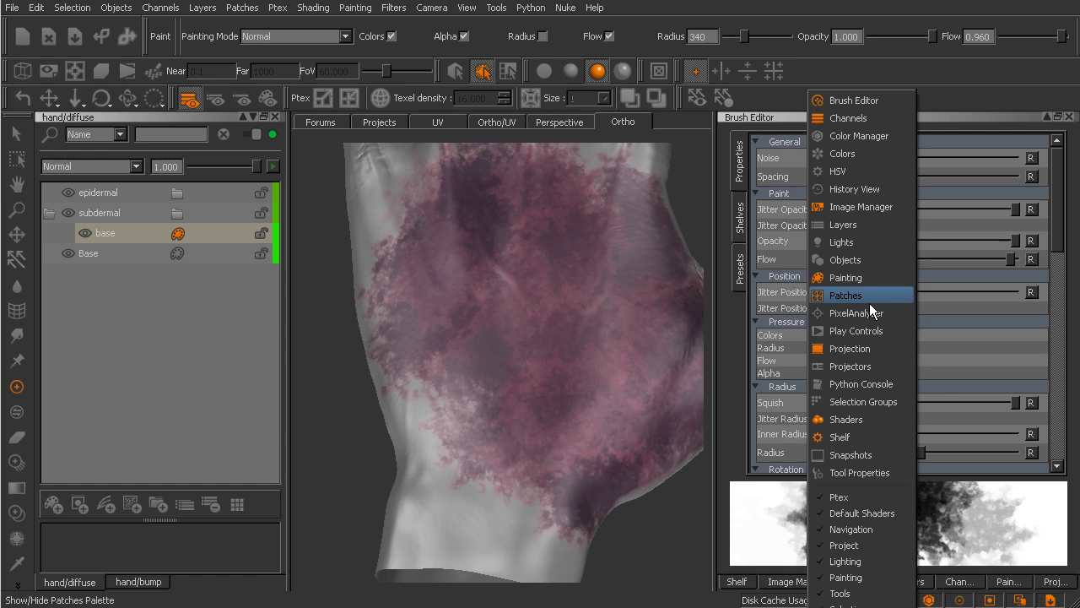
click(861, 242)
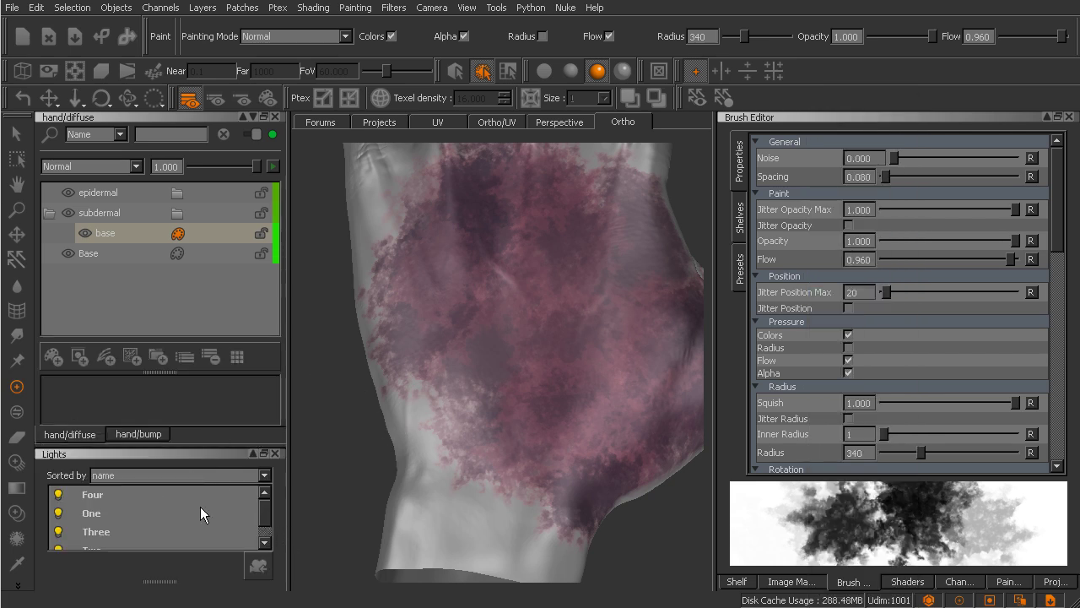
Switch lights Four, One, Three and Two off and on in turn to compare their effect on the hand.
click(58, 495)
click(58, 514)
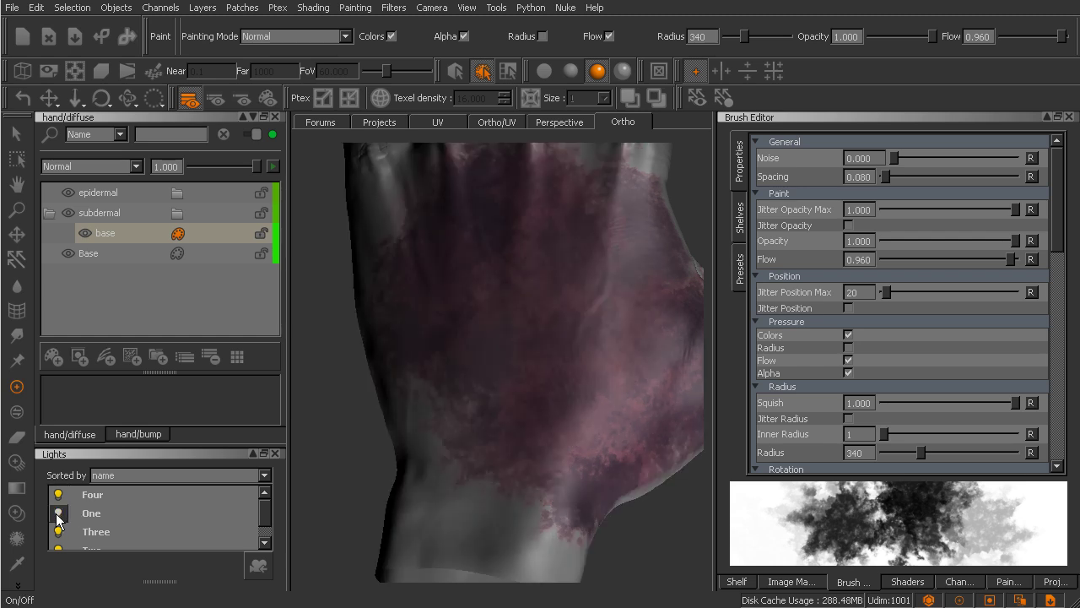
click(59, 512)
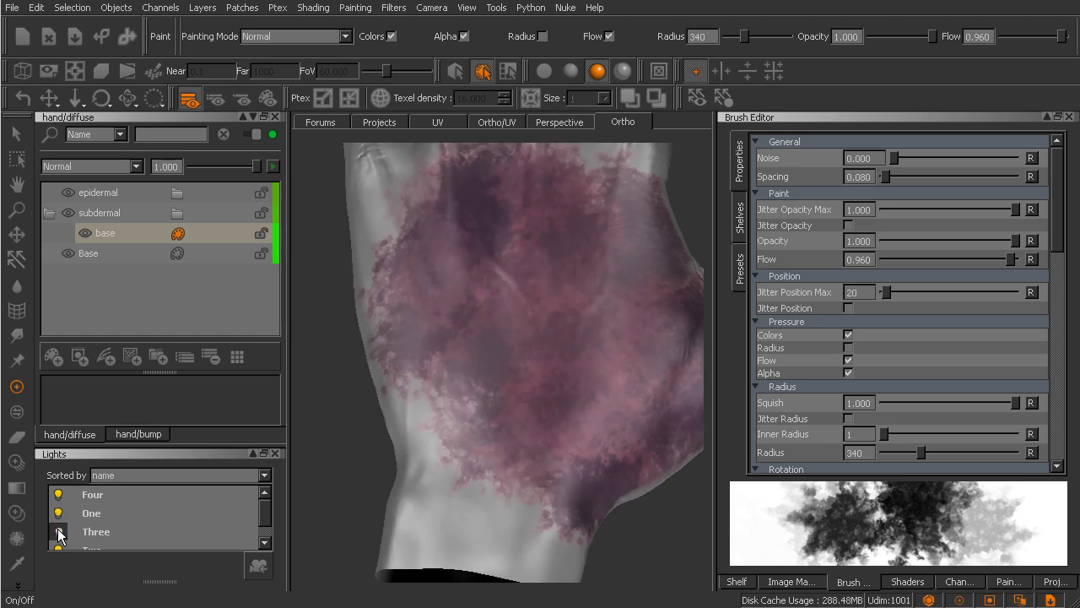
click(57, 544)
click(56, 544)
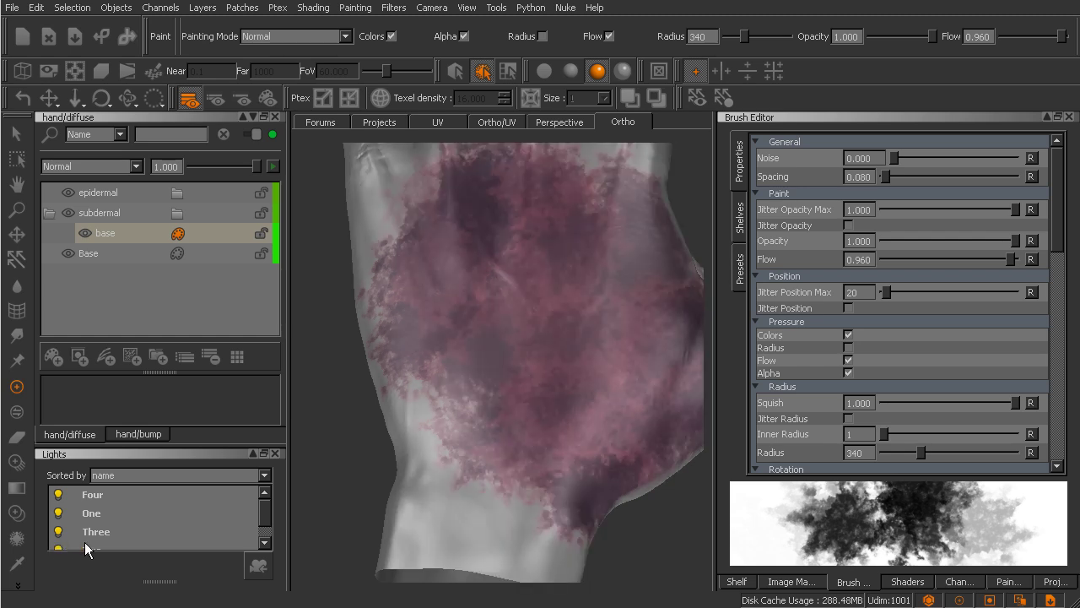
Enlarge the Lights palette and set light Two's diffuse color to the mid-grey swatch (0.500).
click(93, 544)
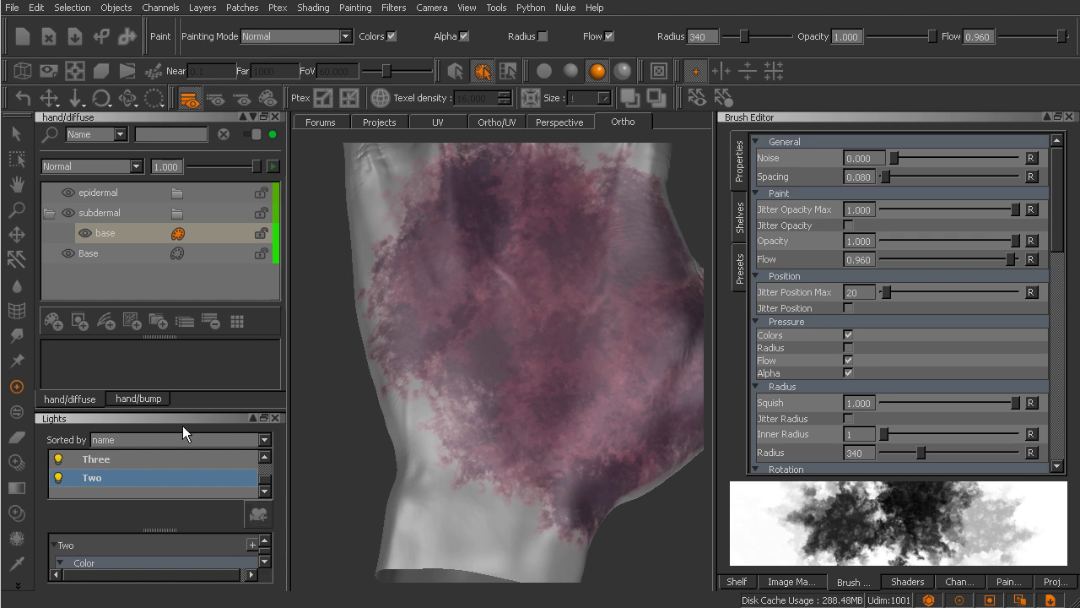
drag(183, 426, 191, 217)
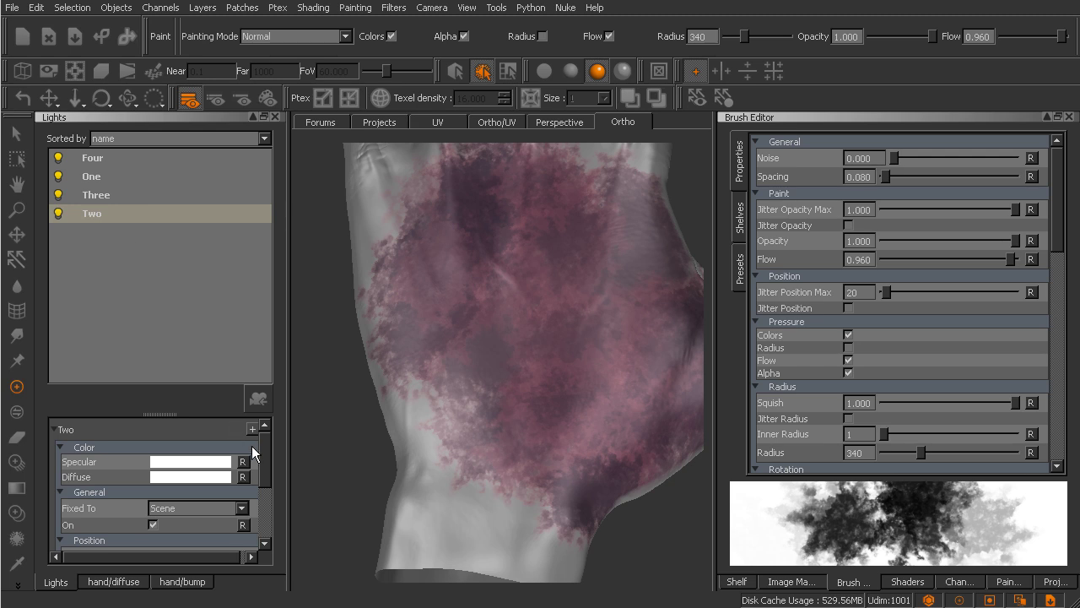
click(190, 477)
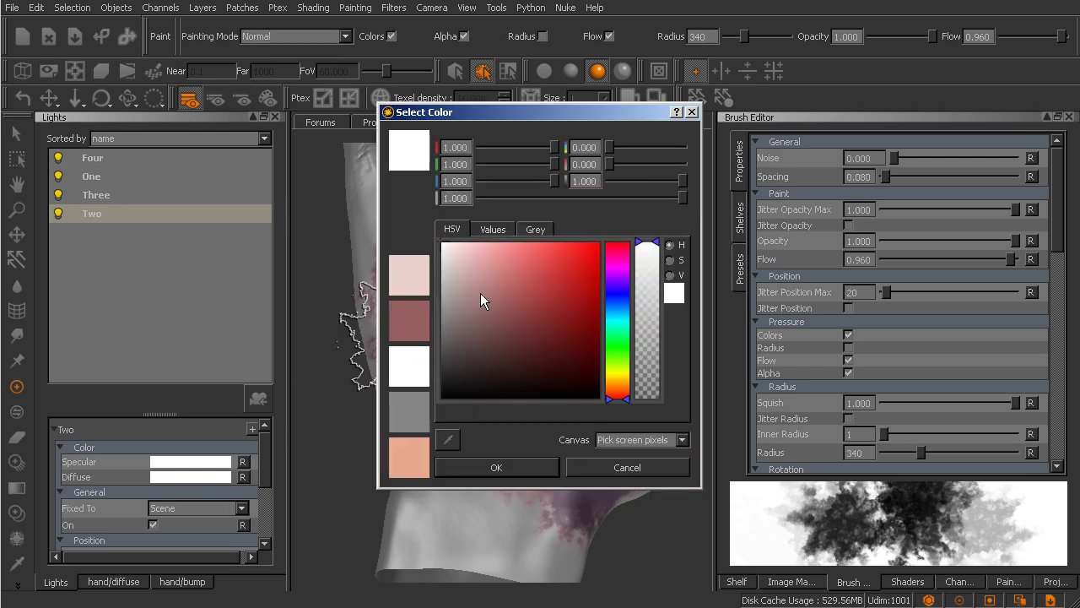
click(417, 407)
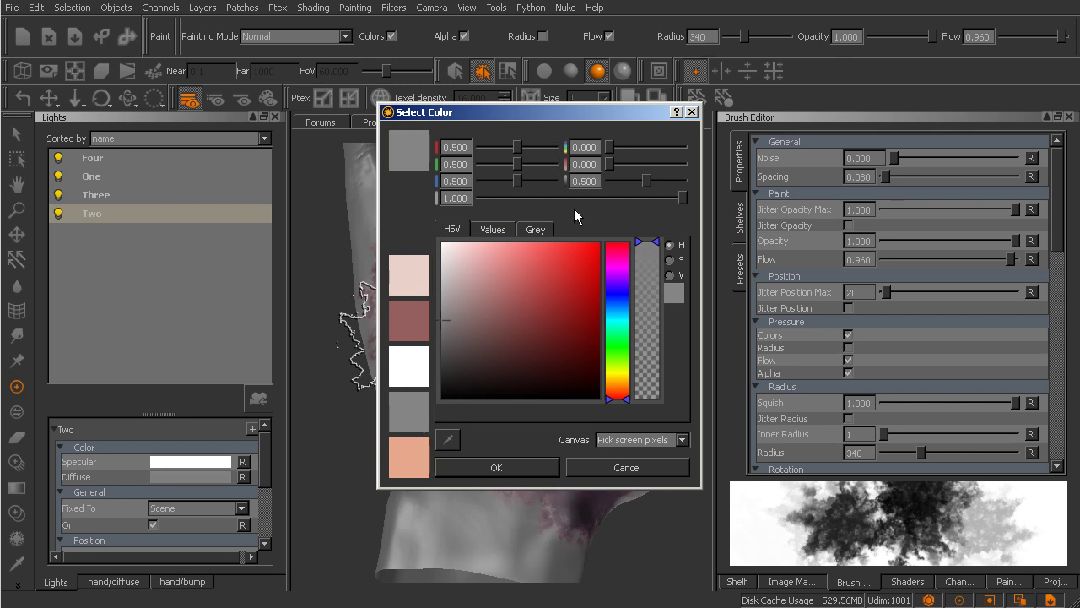
click(537, 466)
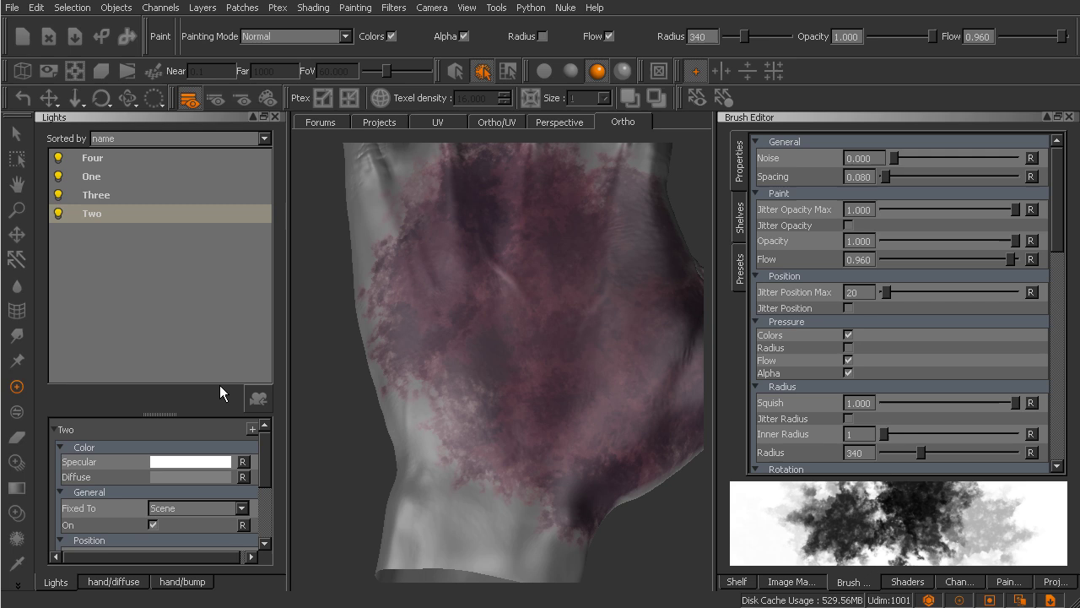
Switch lights Four and One off and on to compare their contribution to the hand's lighting.
click(58, 159)
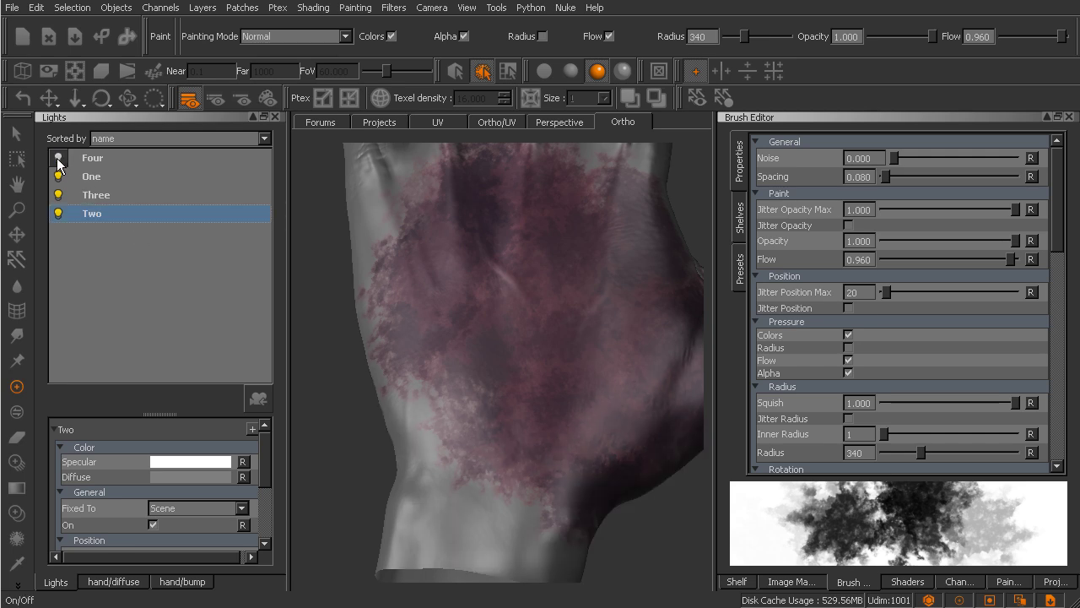
click(58, 177)
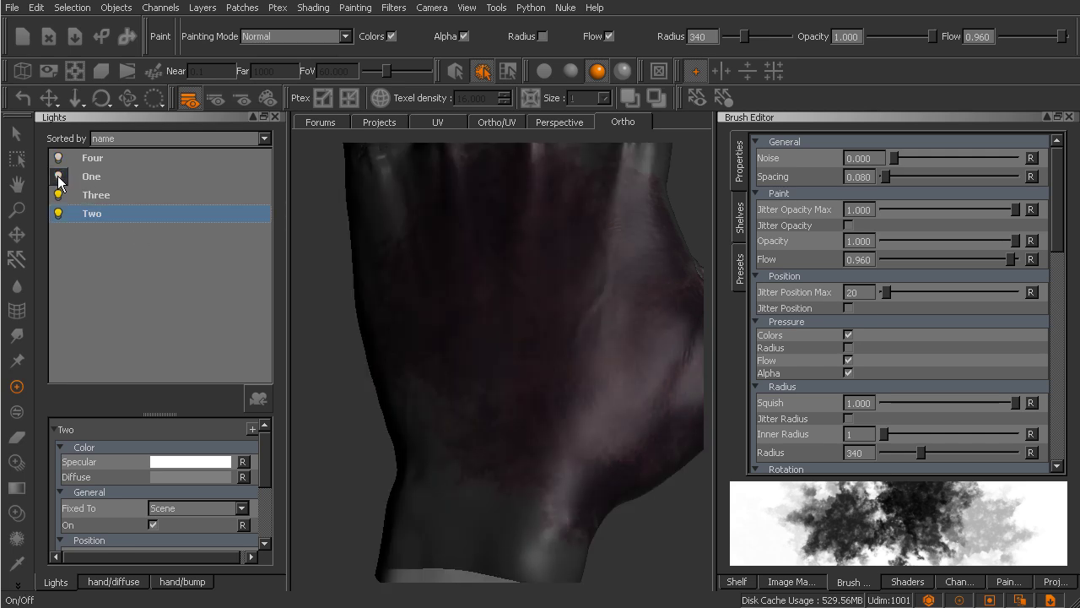
click(58, 176)
click(58, 159)
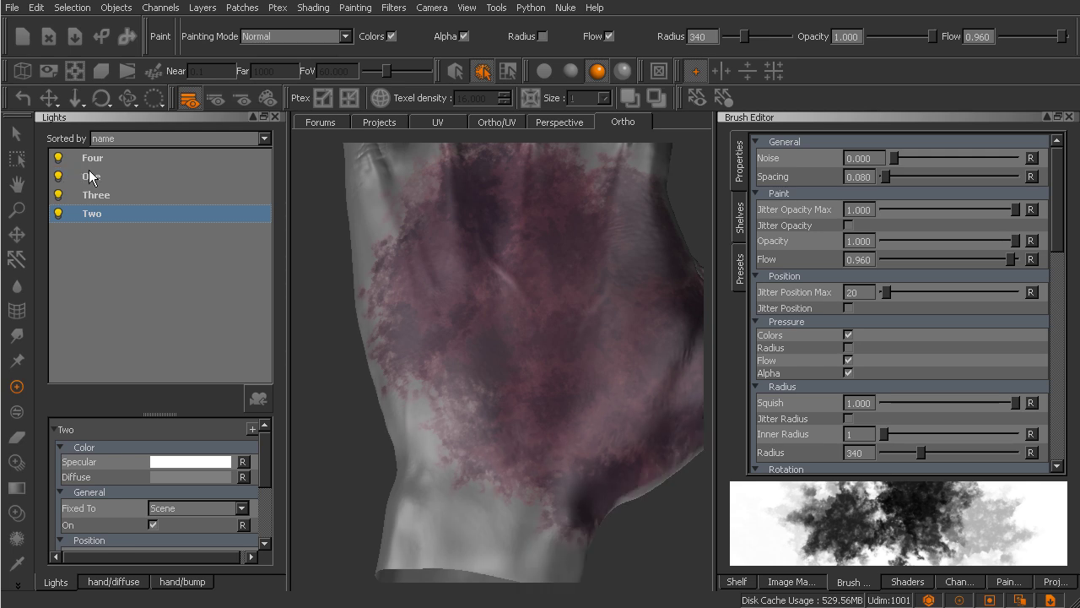
Set light One's diffuse color to the mid-grey swatch (0.500) and toggle light Two off and on to check its effect.
click(191, 476)
click(409, 411)
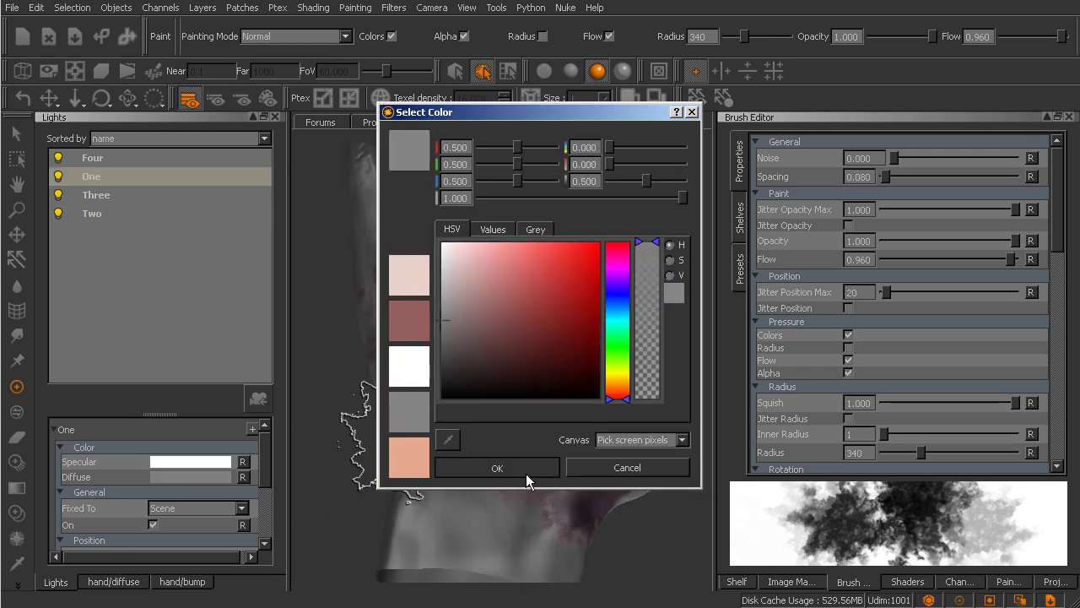
click(497, 468)
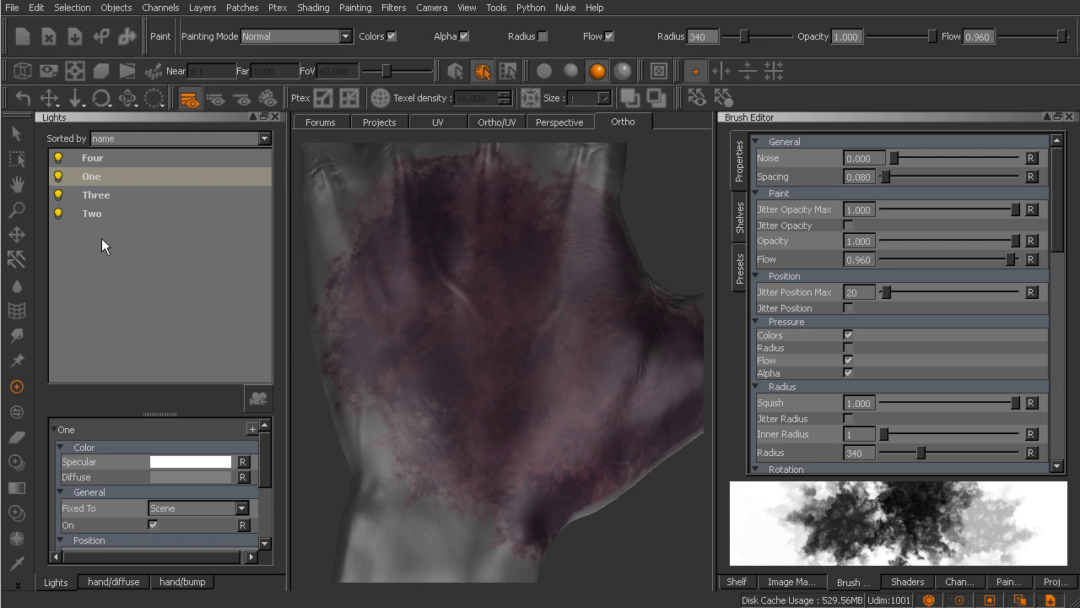
click(59, 213)
click(59, 214)
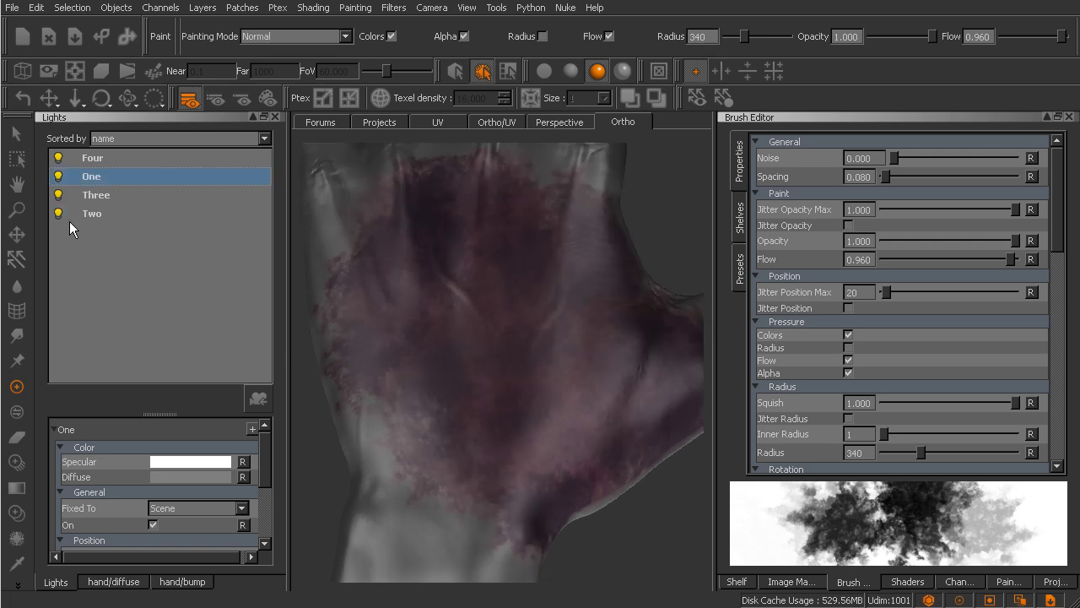
click(94, 213)
Paint mottled color over the wrist and up the hand's outer edge, switching the viewport to flat lighting.
mouse_move(549, 374)
middle_down()
mouse_move(579, 374)
mouse_move(518, 430)
mouse_move(535, 388)
mouse_move(540, 437)
mouse_move(557, 434)
mouse_move(566, 374)
mouse_move(548, 448)
mouse_move(495, 379)
middle_up()
key(p)
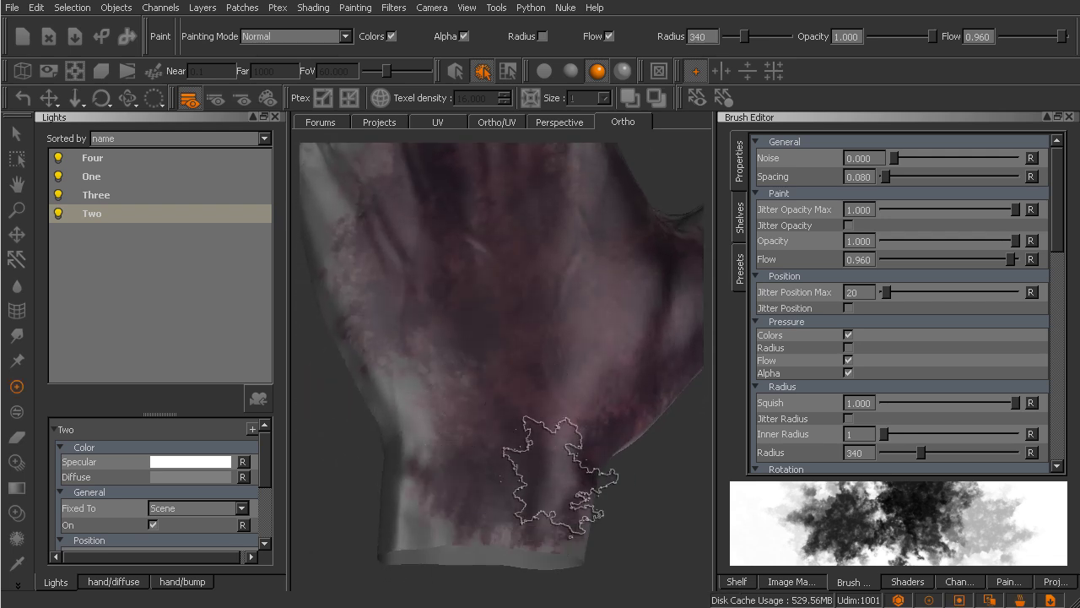
click(544, 72)
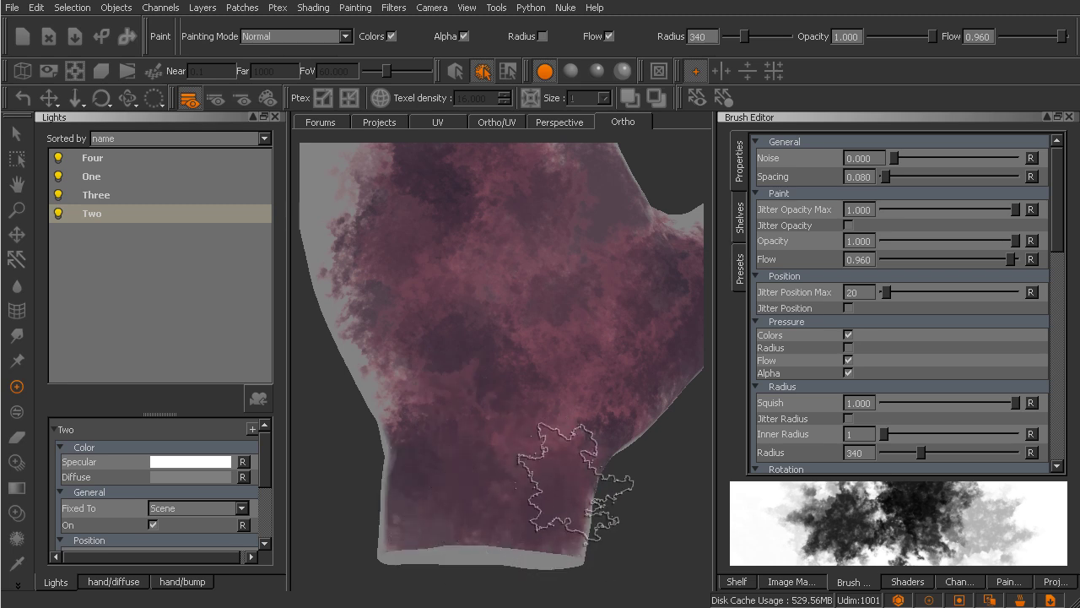
mouse_move(436, 380)
mouse_down()
mouse_move(388, 336)
mouse_move(377, 242)
mouse_move(404, 353)
mouse_move(433, 338)
mouse_move(386, 265)
mouse_move(487, 360)
mouse_move(447, 452)
mouse_move(504, 447)
mouse_move(533, 477)
mouse_move(576, 466)
mouse_move(609, 399)
mouse_move(626, 398)
mouse_move(455, 334)
mouse_move(392, 291)
mouse_move(398, 185)
mouse_up()
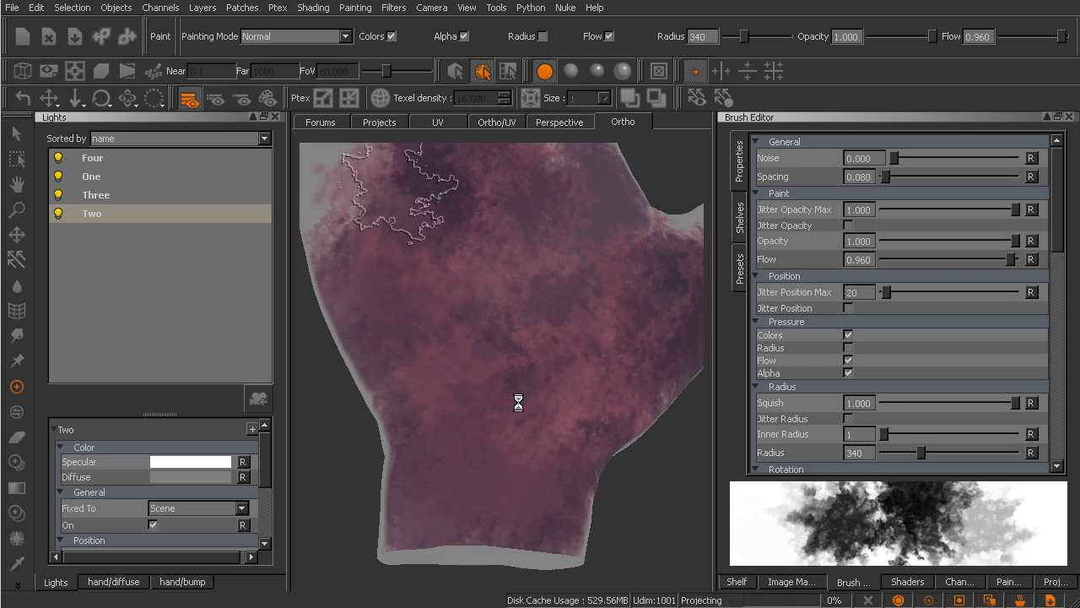
Extend the mottled subdermal paint across the knuckles and onto the bases of the fingers.
alt+middle_drag(579, 334, 482, 431)
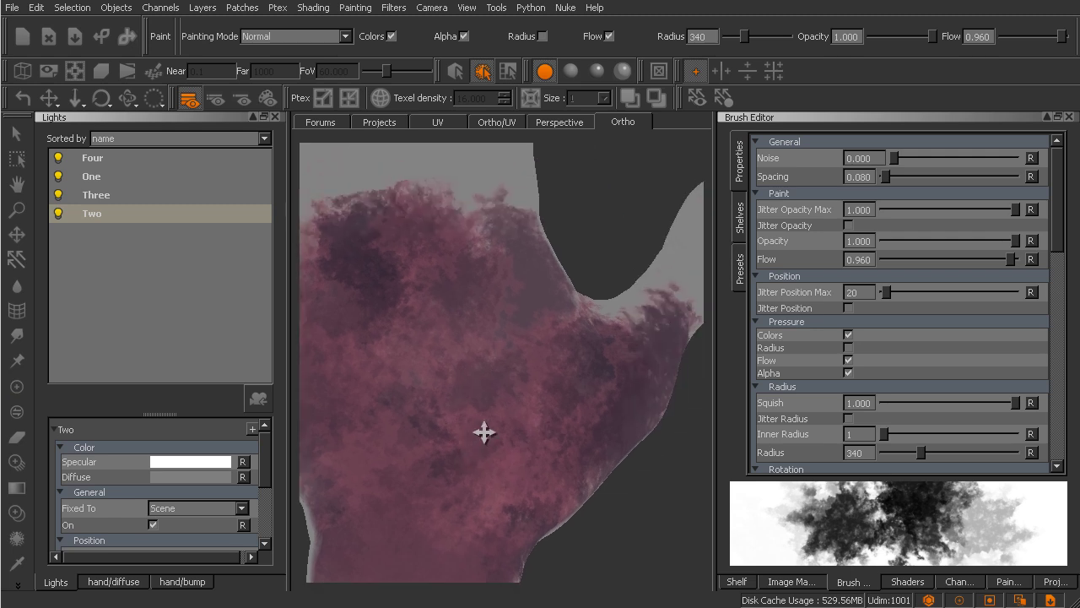
alt+middle_drag(541, 371, 586, 419)
alt+drag(547, 399, 538, 414)
scroll(538, 414, down, 3)
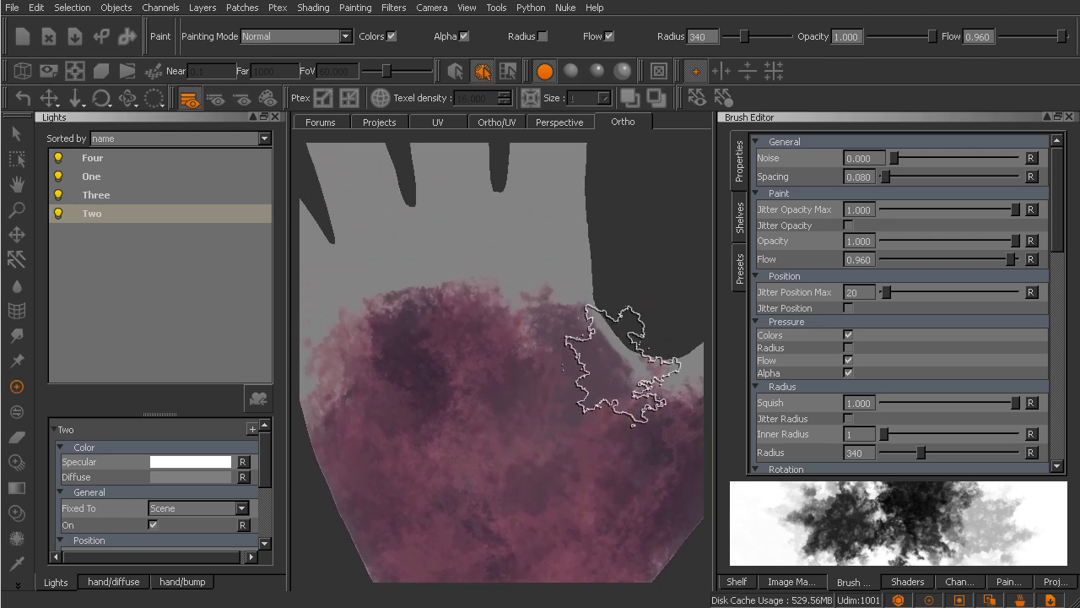
mouse_move(576, 318)
mouse_down()
mouse_move(537, 260)
mouse_move(511, 265)
mouse_move(531, 229)
mouse_move(566, 245)
mouse_move(522, 233)
mouse_move(498, 258)
mouse_move(564, 297)
mouse_move(551, 236)
mouse_move(587, 260)
mouse_move(520, 323)
mouse_move(439, 270)
mouse_move(389, 266)
mouse_move(380, 291)
mouse_move(409, 308)
mouse_move(391, 260)
mouse_move(422, 301)
mouse_move(386, 258)
mouse_move(572, 205)
mouse_move(549, 217)
mouse_move(569, 253)
mouse_move(554, 251)
mouse_move(542, 310)
mouse_move(556, 353)
mouse_up()
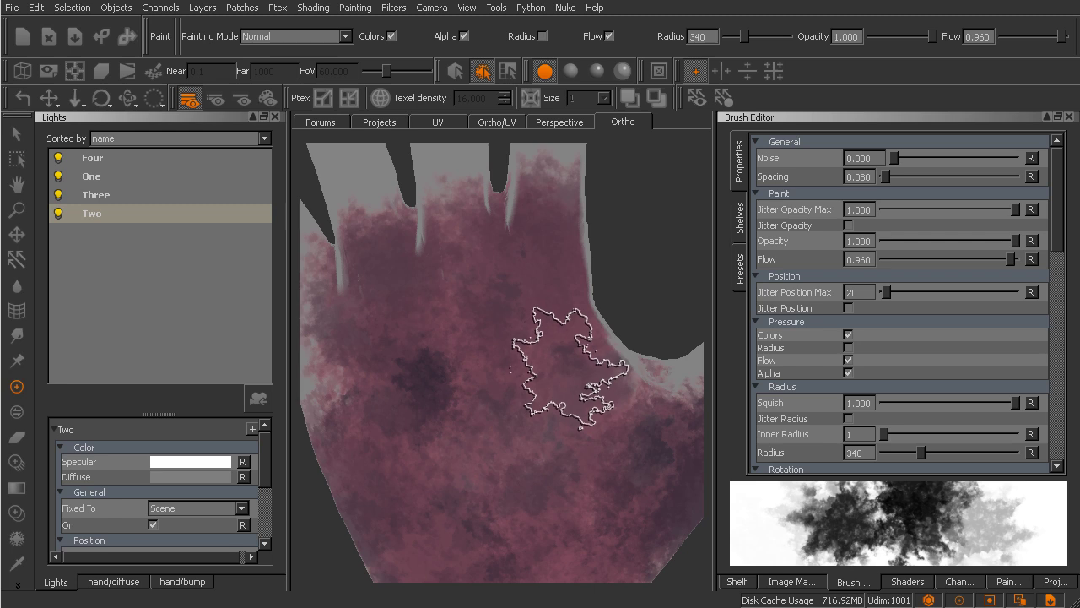
Paint mottled dark and pink color over the little-finger knuckle and the adjoining outer edge of the hand.
mouse_move(478, 342)
middle_down()
mouse_move(583, 360)
mouse_move(603, 406)
mouse_move(549, 386)
mouse_move(562, 386)
middle_up()
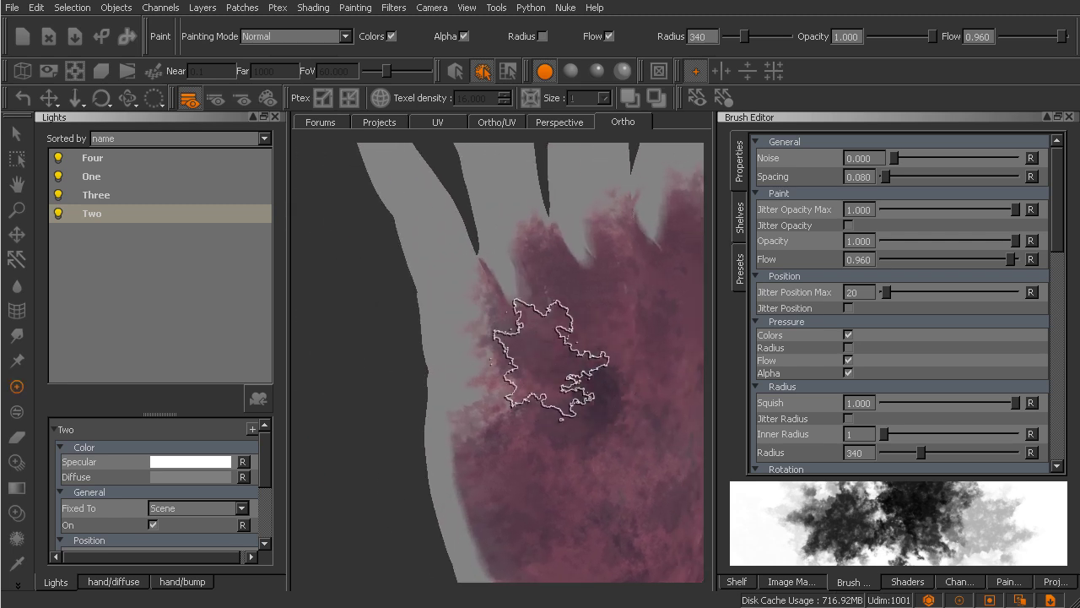
mouse_move(456, 257)
mouse_down()
mouse_move(443, 279)
mouse_move(439, 253)
mouse_move(463, 340)
mouse_up()
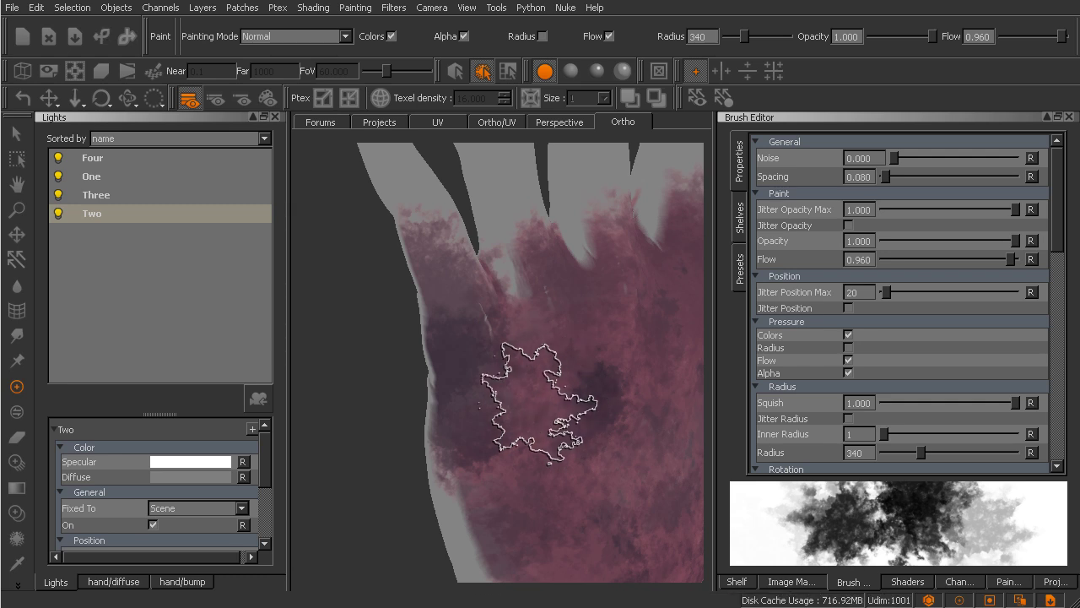
middle_drag(538, 403, 589, 388)
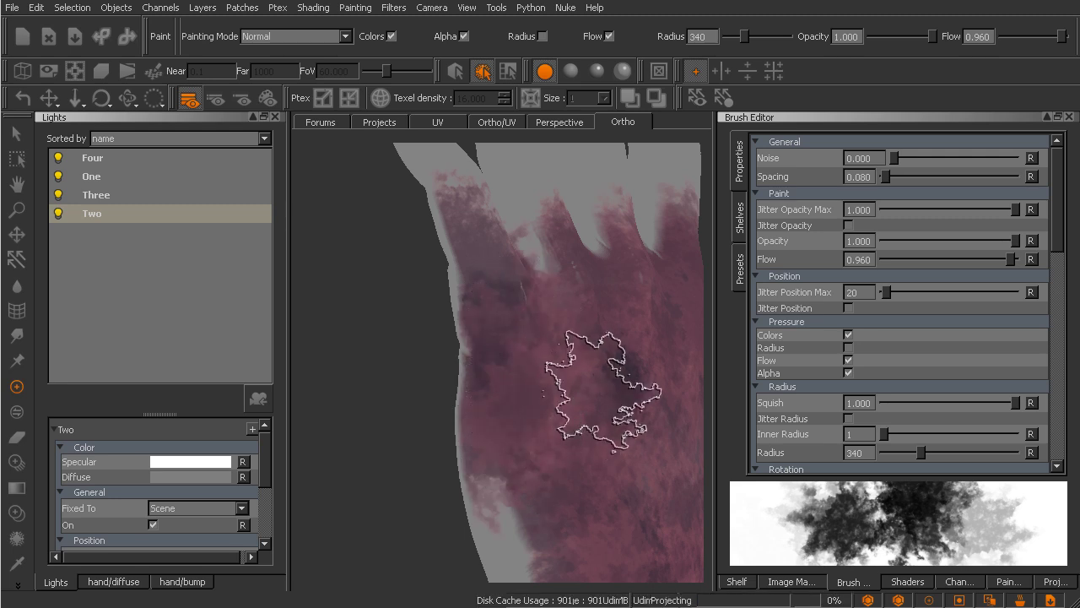
Fill the little-finger side of the hand with mottled paint, continuing down the side of the wrist.
alt+middle_drag(571, 485, 586, 386)
alt+drag(578, 389, 618, 392)
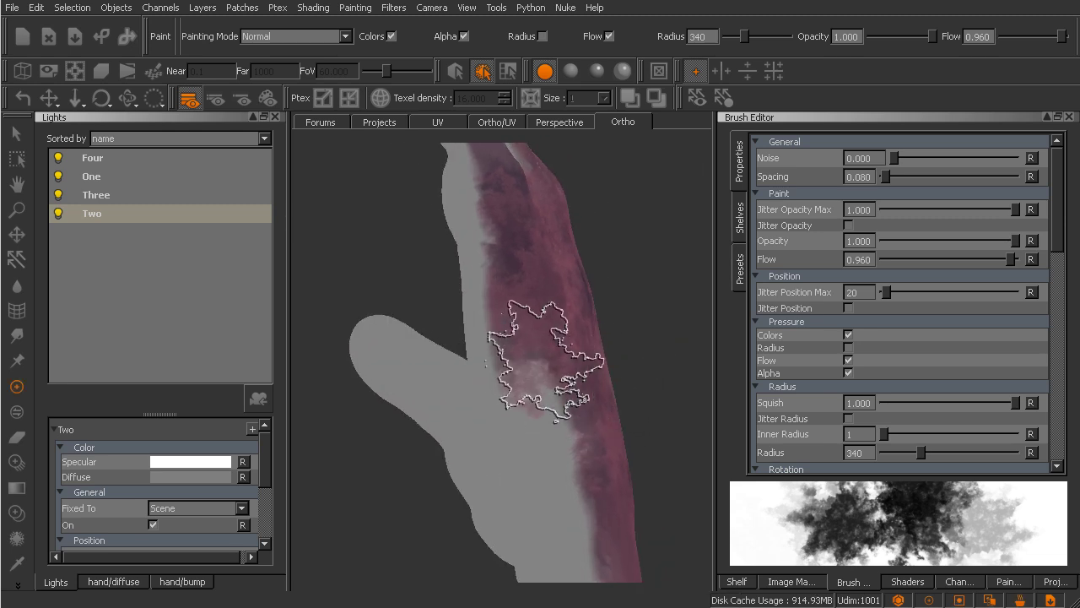
mouse_move(563, 429)
mouse_down()
mouse_move(568, 507)
mouse_move(599, 471)
mouse_move(566, 472)
mouse_move(612, 501)
mouse_up()
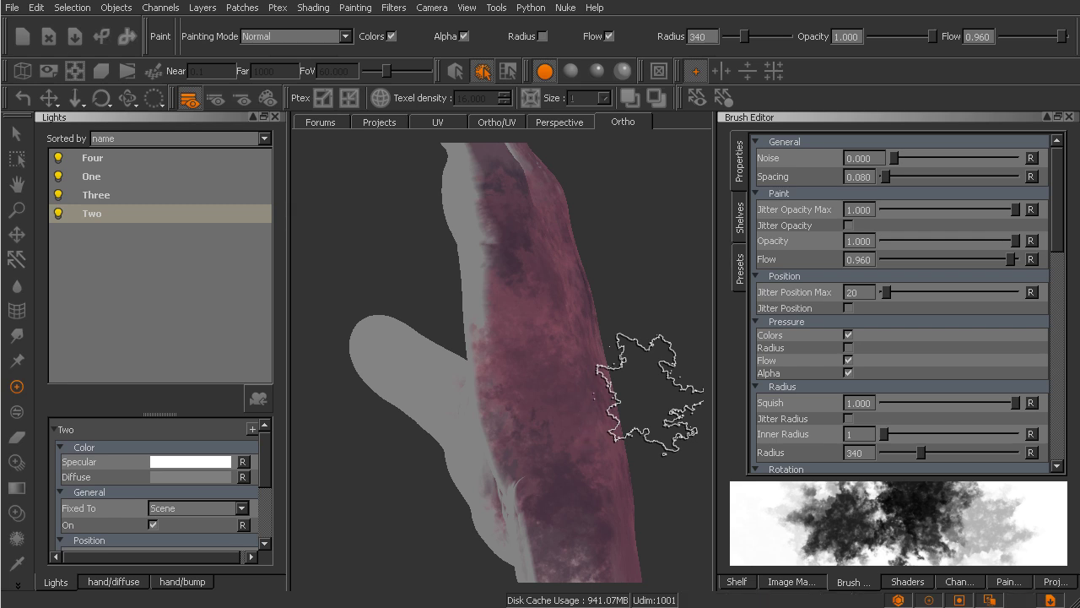
mouse_move(606, 386)
alt+mouse_down()
mouse_move(586, 352)
mouse_move(560, 414)
mouse_move(595, 371)
alt+mouse_up()
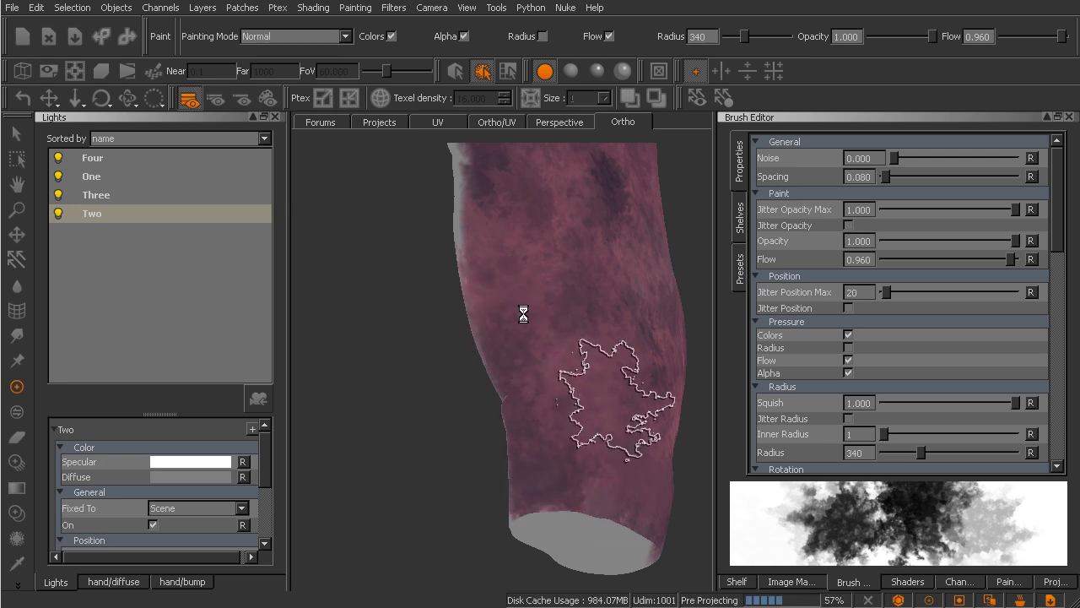
Touch up the mottled paint on the back of the hand just below the base of the little finger.
alt+middle_drag(648, 347, 608, 406)
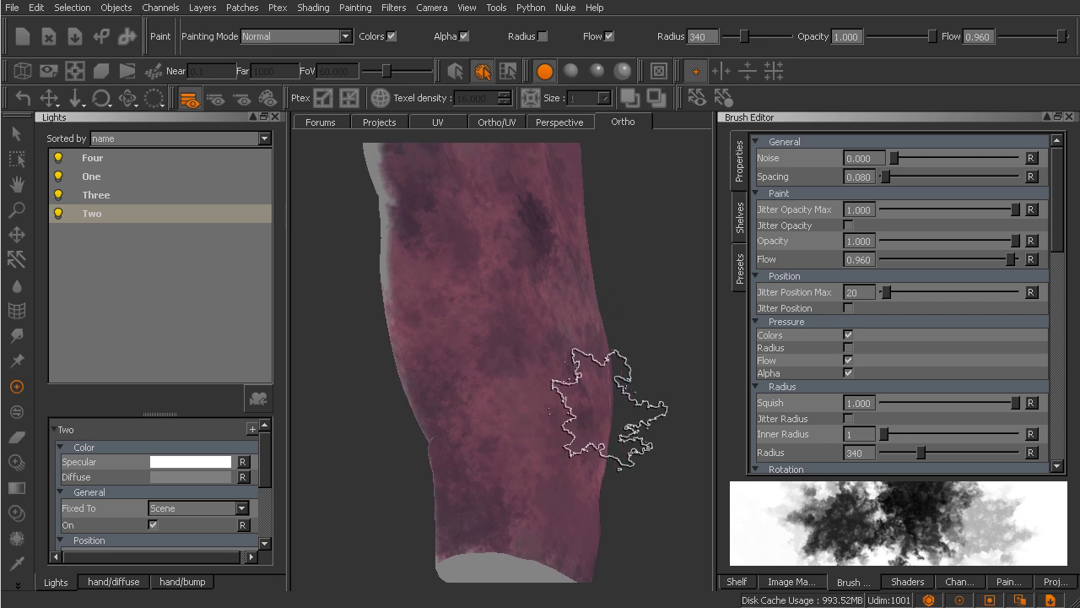
alt+drag(607, 411, 522, 441)
mouse_move(521, 441)
middle_down()
mouse_move(552, 408)
mouse_move(535, 245)
middle_up()
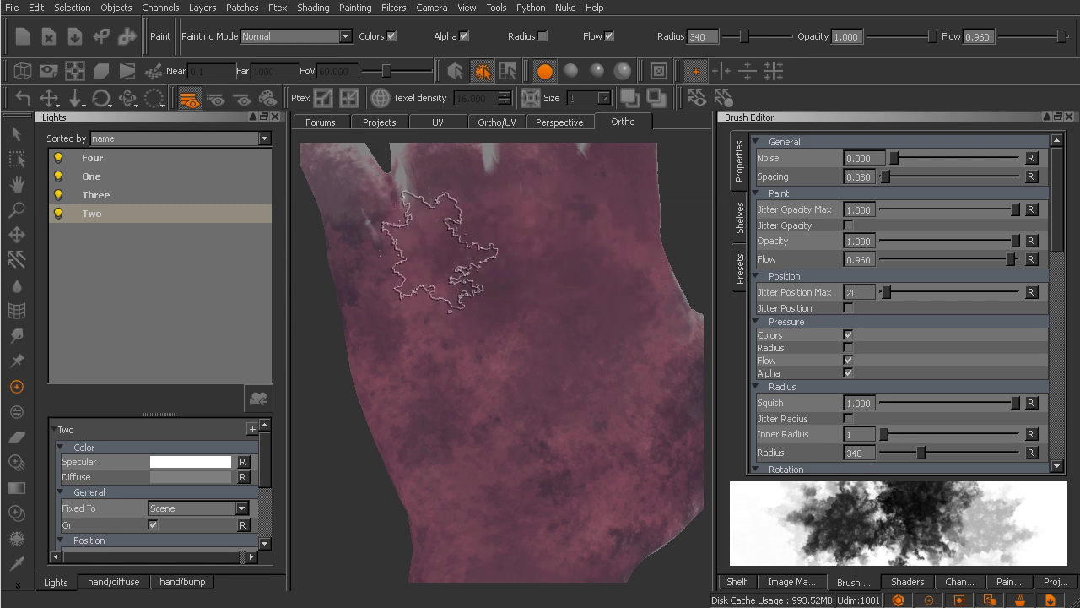
drag(412, 232, 419, 223)
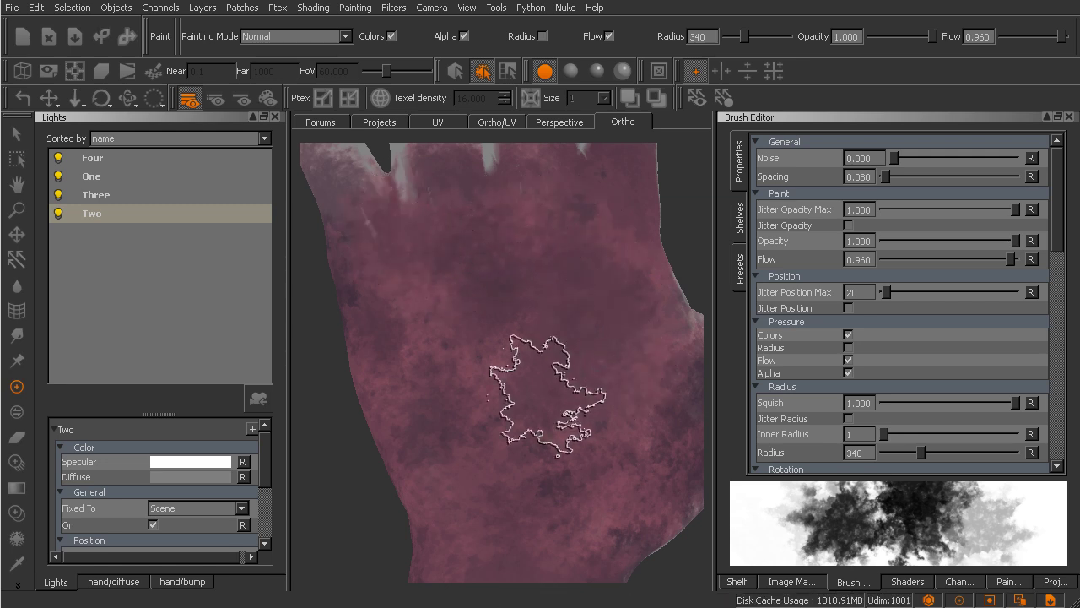
Paint mottled color along the outer edge of the palm from the little-finger side down to the wrist.
mouse_move(656, 416)
alt+mouse_down()
mouse_move(595, 397)
mouse_move(557, 441)
mouse_move(565, 407)
alt+mouse_up()
mouse_move(565, 407)
middle_down()
mouse_move(547, 410)
mouse_move(536, 374)
mouse_move(535, 398)
mouse_move(572, 414)
mouse_move(542, 400)
mouse_move(523, 265)
middle_up()
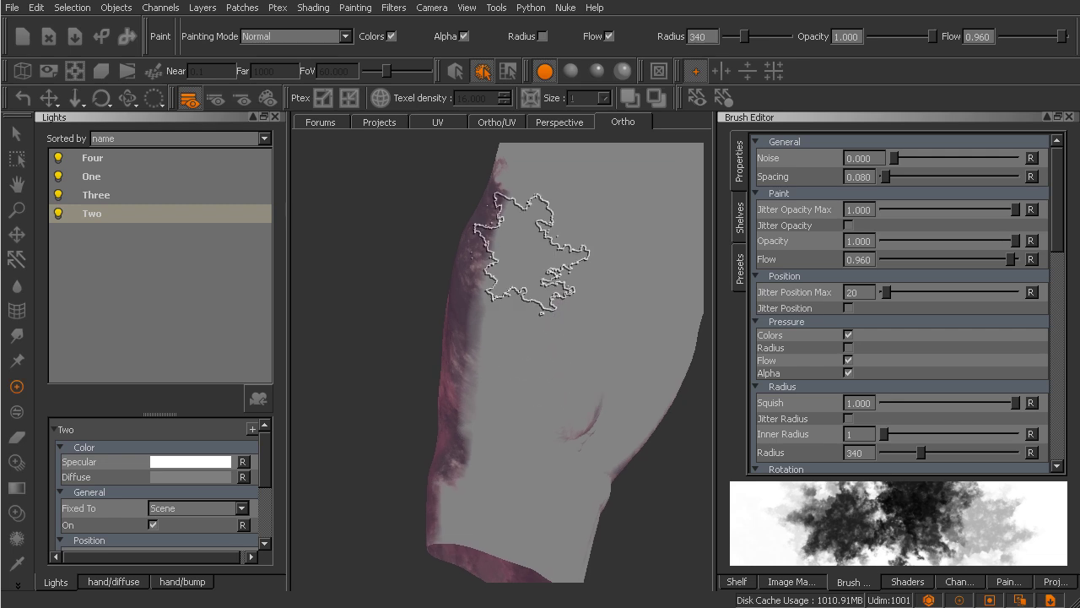
mouse_move(524, 265)
mouse_down()
mouse_move(523, 198)
mouse_move(540, 230)
mouse_move(548, 211)
mouse_move(507, 313)
mouse_move(543, 212)
mouse_move(515, 422)
mouse_move(506, 386)
mouse_move(526, 337)
mouse_move(525, 254)
mouse_move(543, 197)
mouse_move(499, 343)
mouse_move(512, 426)
mouse_move(477, 458)
mouse_move(490, 505)
mouse_move(502, 468)
mouse_move(494, 456)
mouse_move(508, 485)
mouse_move(576, 415)
mouse_up()
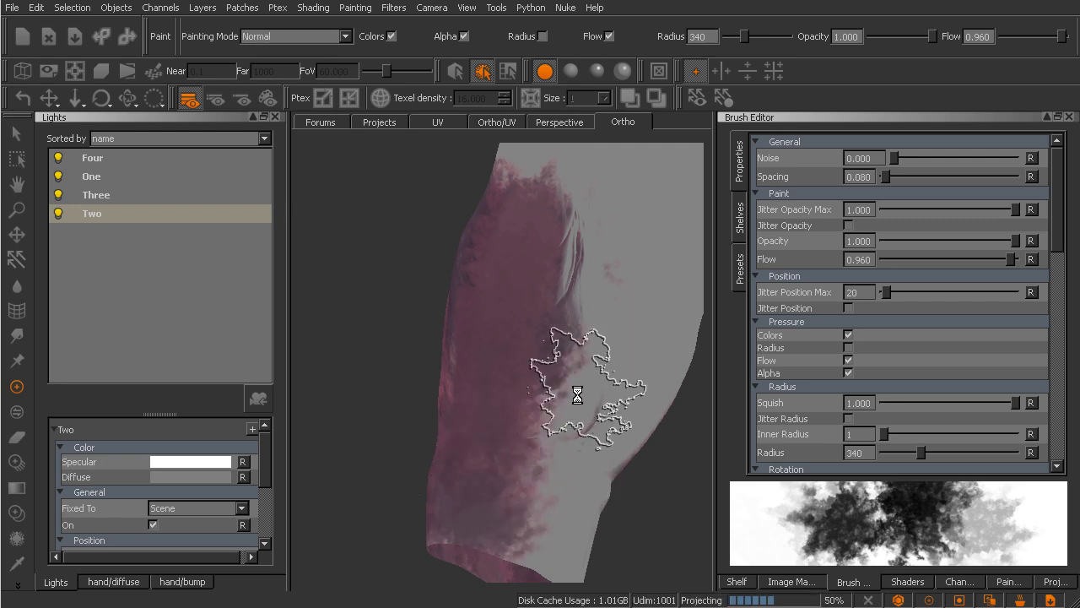
Cover the palm and inner wrist with mottled pink and dark patches, extending toward the base of the thumb.
alt+drag(604, 361, 500, 426)
mouse_move(622, 393)
middle_down()
mouse_move(535, 379)
mouse_move(523, 346)
middle_up()
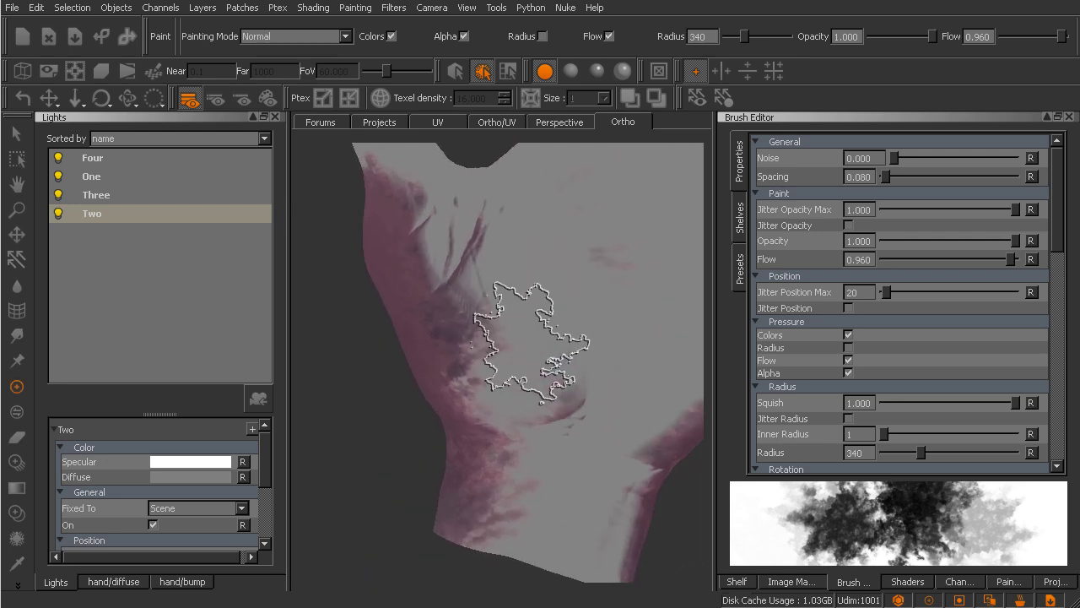
mouse_move(510, 376)
mouse_down()
mouse_move(524, 340)
mouse_move(530, 355)
mouse_move(569, 362)
mouse_up()
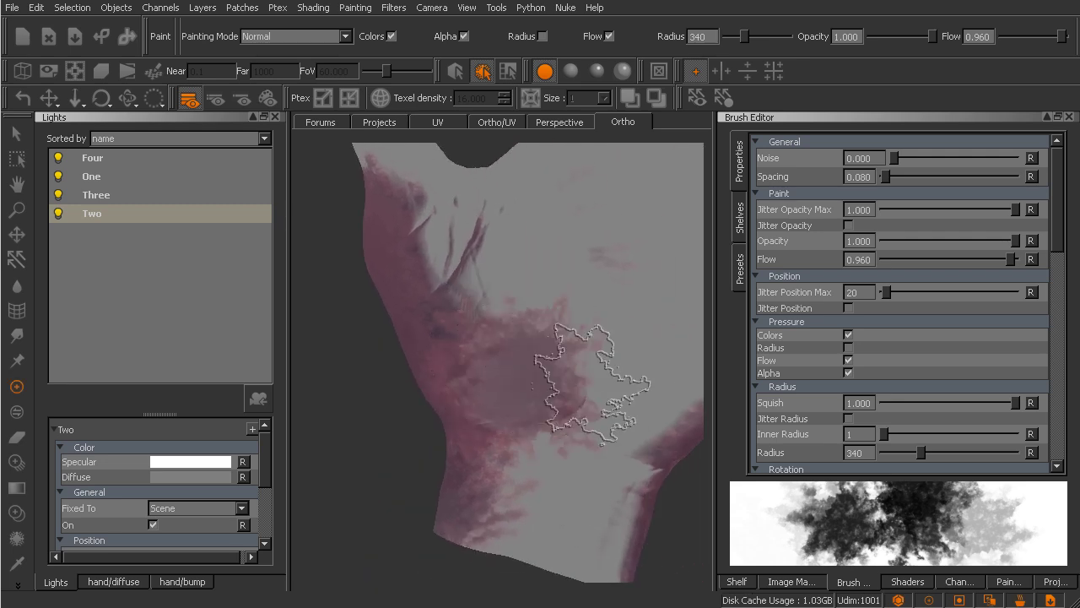
mouse_move(565, 310)
mouse_down()
mouse_move(540, 325)
mouse_move(519, 262)
mouse_move(489, 236)
mouse_move(512, 180)
mouse_move(510, 198)
mouse_move(573, 274)
mouse_move(591, 253)
mouse_move(641, 278)
mouse_move(600, 198)
mouse_move(536, 278)
mouse_move(471, 278)
mouse_move(482, 206)
mouse_move(518, 229)
mouse_move(500, 347)
mouse_move(532, 306)
mouse_move(555, 331)
mouse_move(523, 368)
mouse_move(571, 415)
mouse_move(515, 439)
mouse_move(561, 439)
mouse_move(541, 456)
mouse_move(520, 503)
mouse_move(493, 503)
mouse_move(557, 473)
mouse_move(608, 519)
mouse_move(620, 379)
mouse_move(644, 338)
mouse_move(620, 386)
mouse_move(512, 396)
mouse_move(506, 386)
mouse_move(504, 401)
mouse_move(500, 372)
mouse_move(604, 325)
mouse_move(638, 291)
mouse_move(658, 240)
mouse_move(642, 236)
mouse_move(650, 283)
mouse_move(663, 194)
mouse_move(604, 196)
mouse_up()
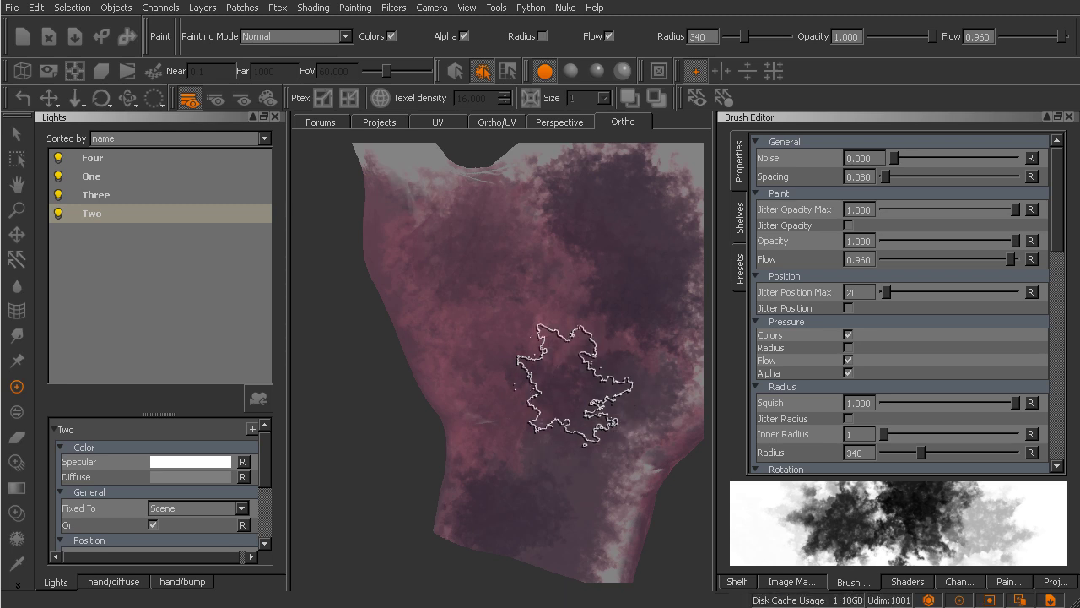
alt+middle_drag(470, 287, 446, 296)
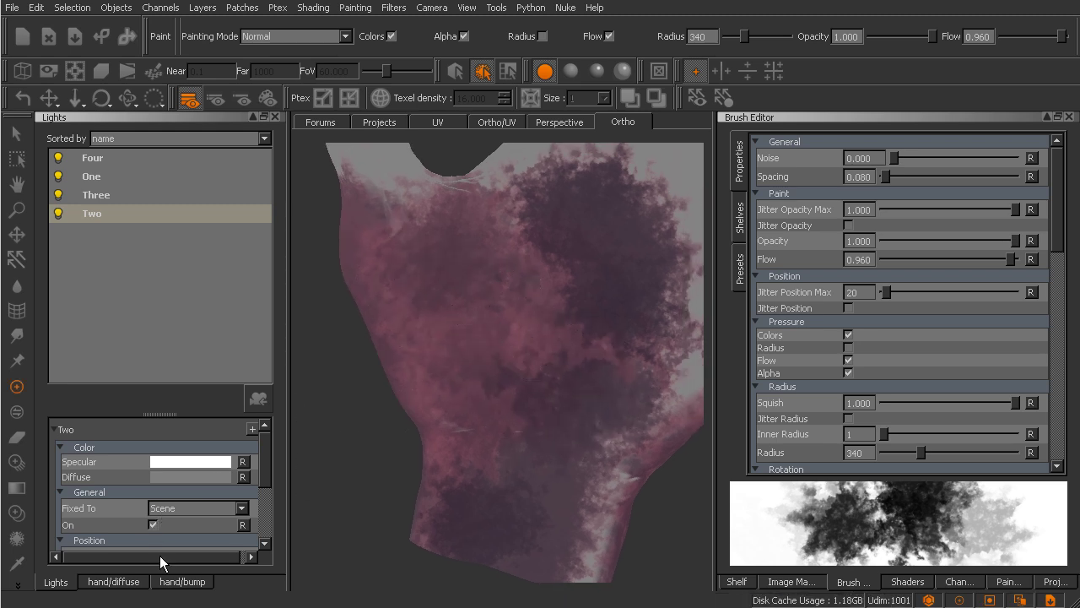
Hide the bottom Base layer in the diffuse channel and fill the gaps across the hand and wrist with mottled paint.
click(116, 582)
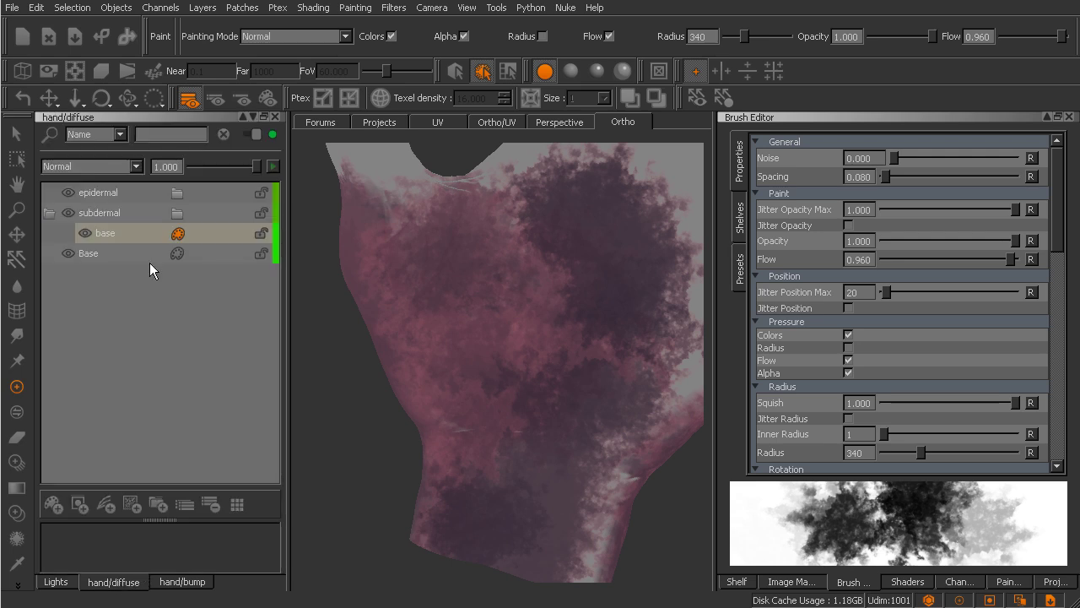
click(68, 254)
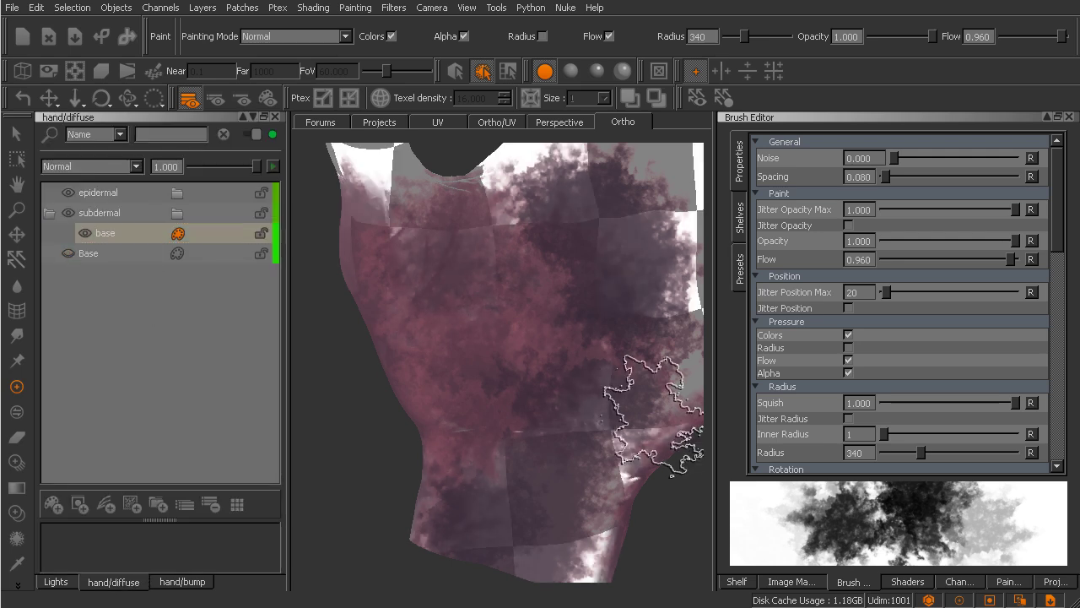
middle_drag(622, 405, 554, 405)
mouse_move(532, 429)
alt+mouse_down()
mouse_move(535, 439)
mouse_move(581, 436)
mouse_move(514, 428)
mouse_move(469, 404)
alt+mouse_up()
mouse_move(468, 404)
alt+middle_down()
mouse_move(480, 381)
mouse_move(532, 388)
alt+middle_up()
mouse_move(532, 388)
alt+mouse_down()
mouse_move(562, 393)
mouse_move(564, 368)
mouse_move(540, 388)
alt+mouse_up()
alt+middle_drag(540, 388, 578, 435)
Even out the mottled pink and dark paint beside the base of the thumb and bake it onto the subdermal base layer.
mouse_move(579, 317)
mouse_down()
mouse_move(582, 302)
mouse_move(607, 296)
mouse_up()
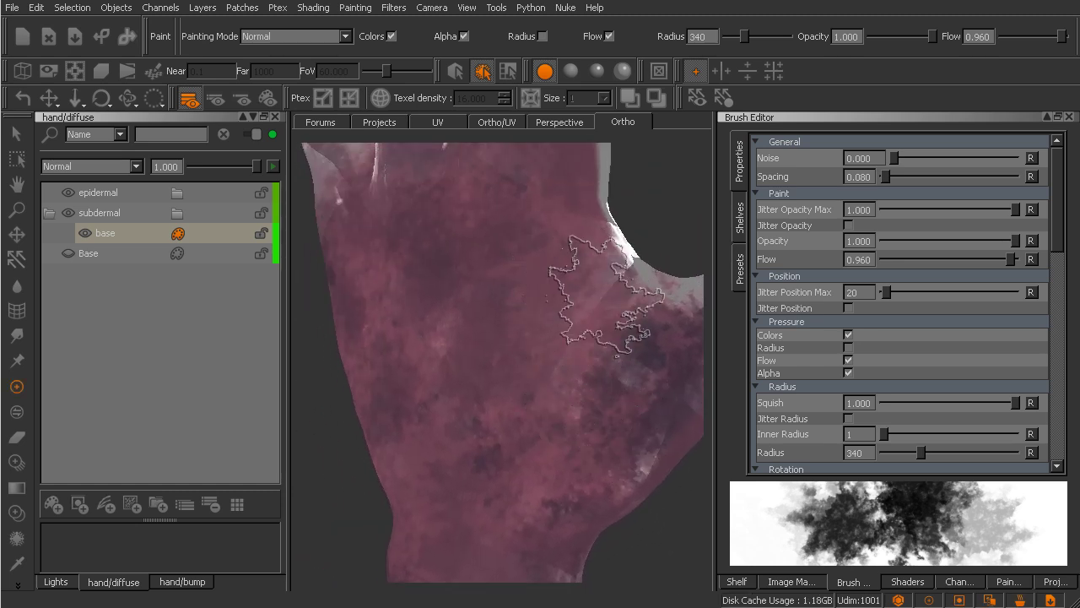
mouse_move(537, 317)
mouse_down()
mouse_move(561, 299)
mouse_move(593, 312)
mouse_up()
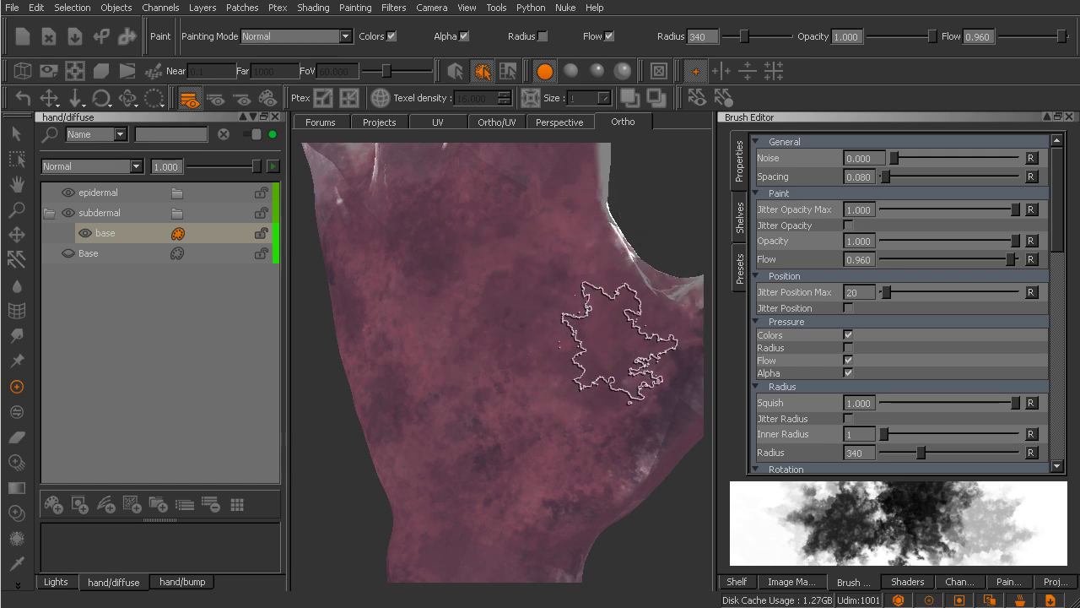
key(b)
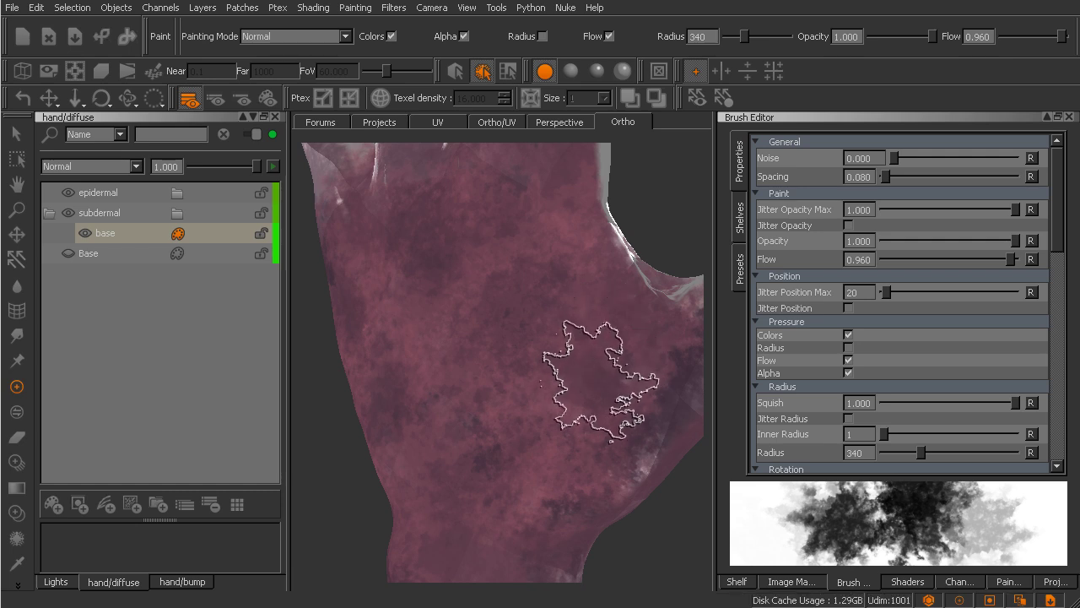
Cover the webbing between the thumb and index finger with mottled paint, working toward the base of the thumb.
mouse_move(629, 350)
alt+mouse_down()
mouse_move(552, 458)
mouse_move(543, 439)
mouse_move(493, 436)
mouse_move(579, 388)
mouse_move(588, 426)
alt+mouse_up()
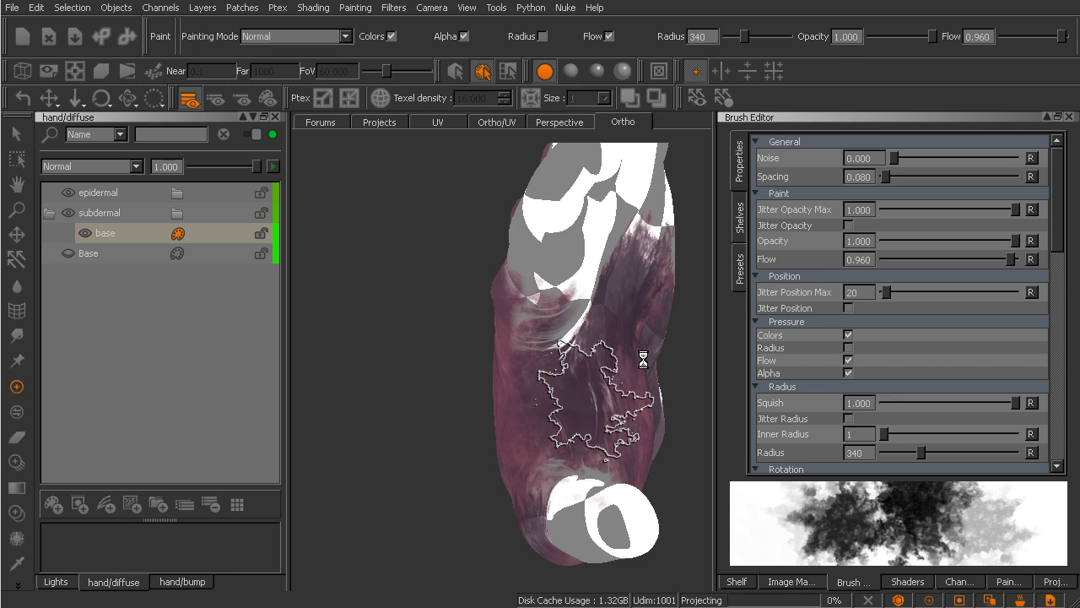
alt+middle_drag(593, 427, 530, 384)
alt+drag(591, 390, 500, 371)
alt+middle_drag(540, 417, 571, 398)
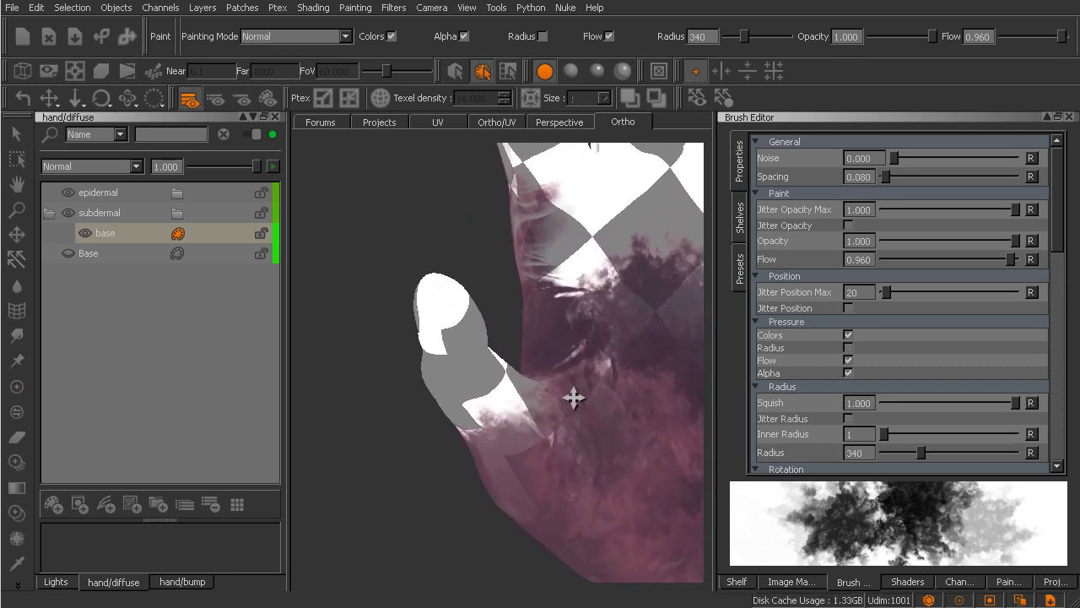
alt+right_drag(572, 397, 596, 387)
alt+middle_drag(596, 388, 556, 386)
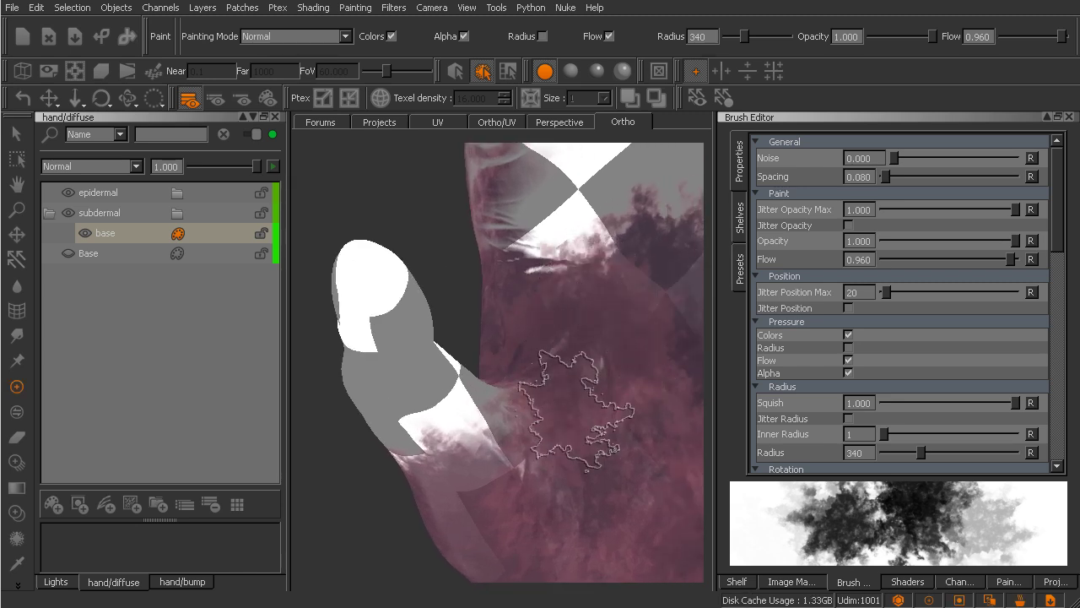
mouse_move(567, 410)
mouse_down()
mouse_move(534, 407)
mouse_move(556, 419)
mouse_up()
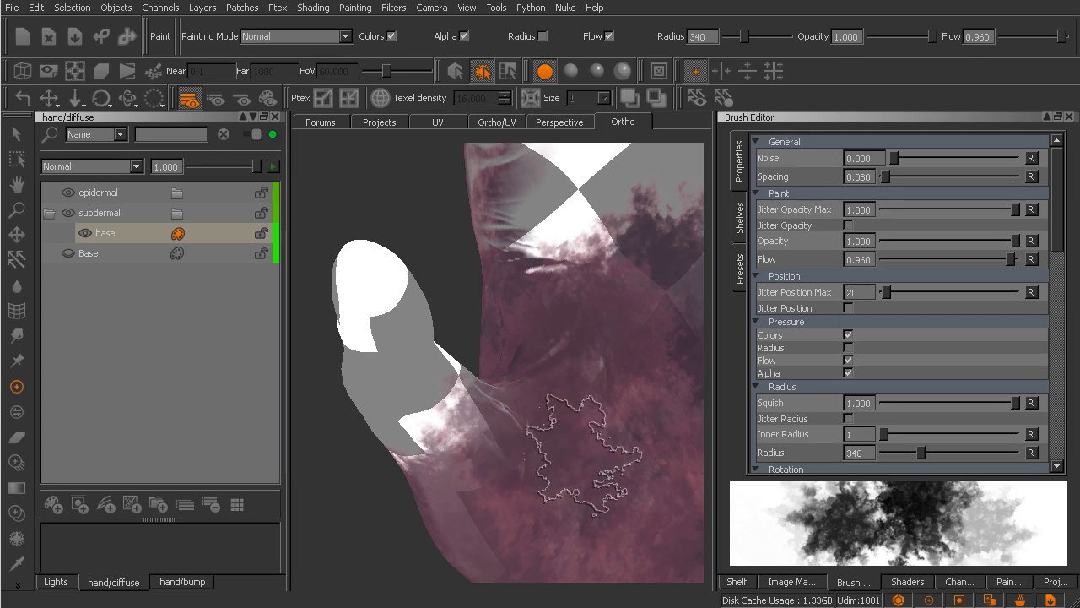